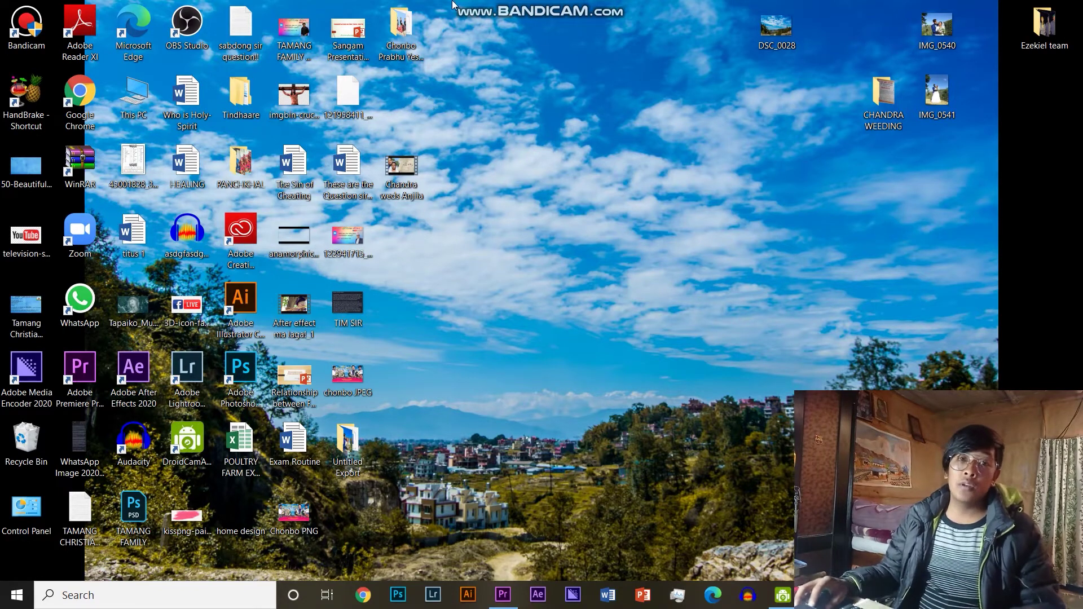
Restore the Chandra Wedding project, enlarge the Program monitor and play Sequence 08's final clip.
mouse_move(557, 5)
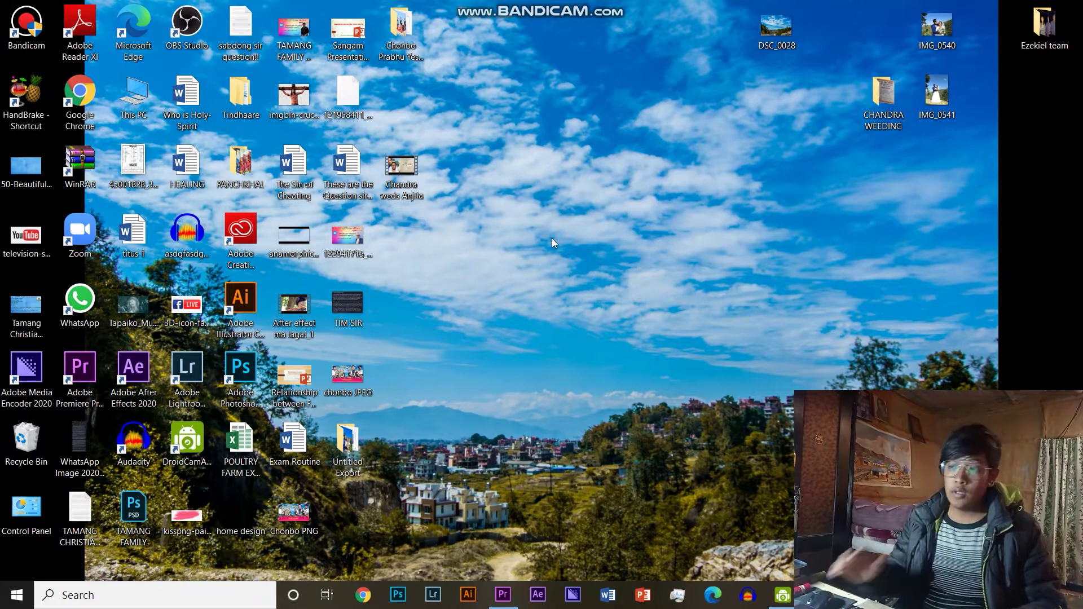
click(502, 594)
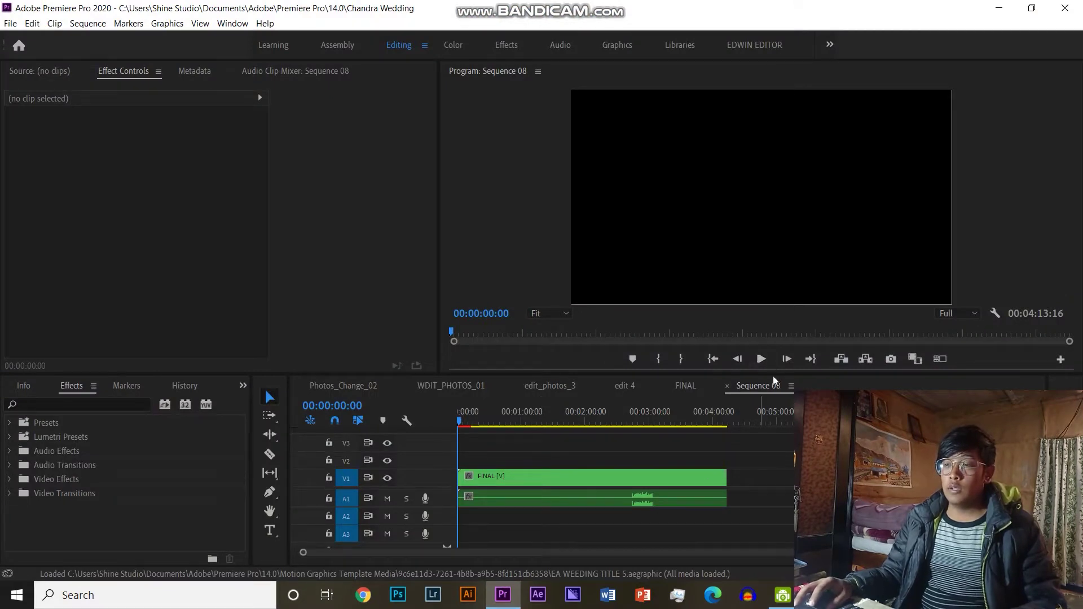
mouse_move(773, 374)
mouse_down()
mouse_move(768, 398)
mouse_move(771, 362)
mouse_up()
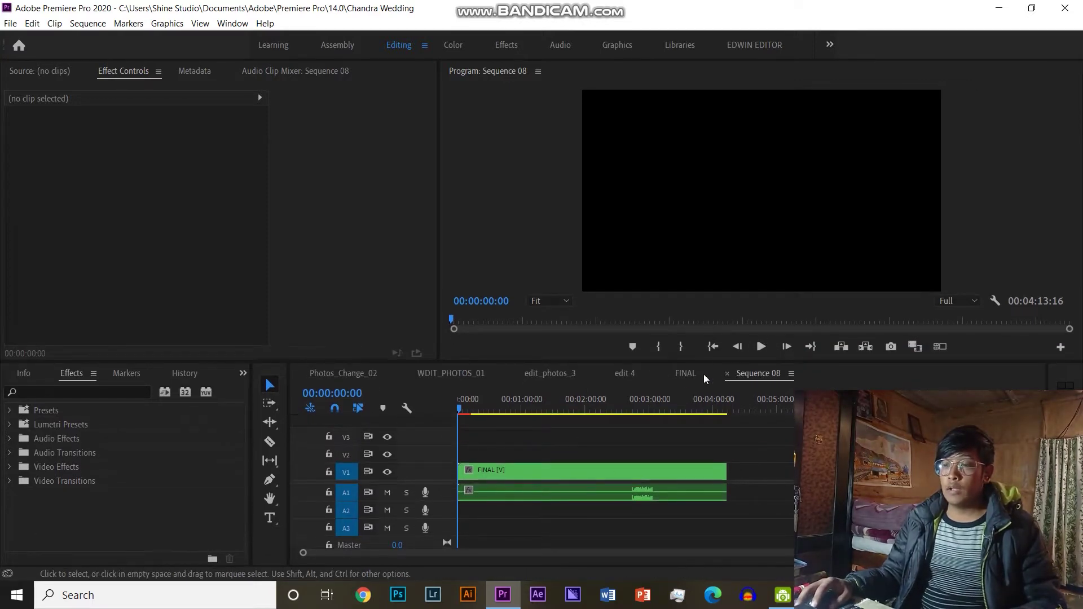
click(760, 347)
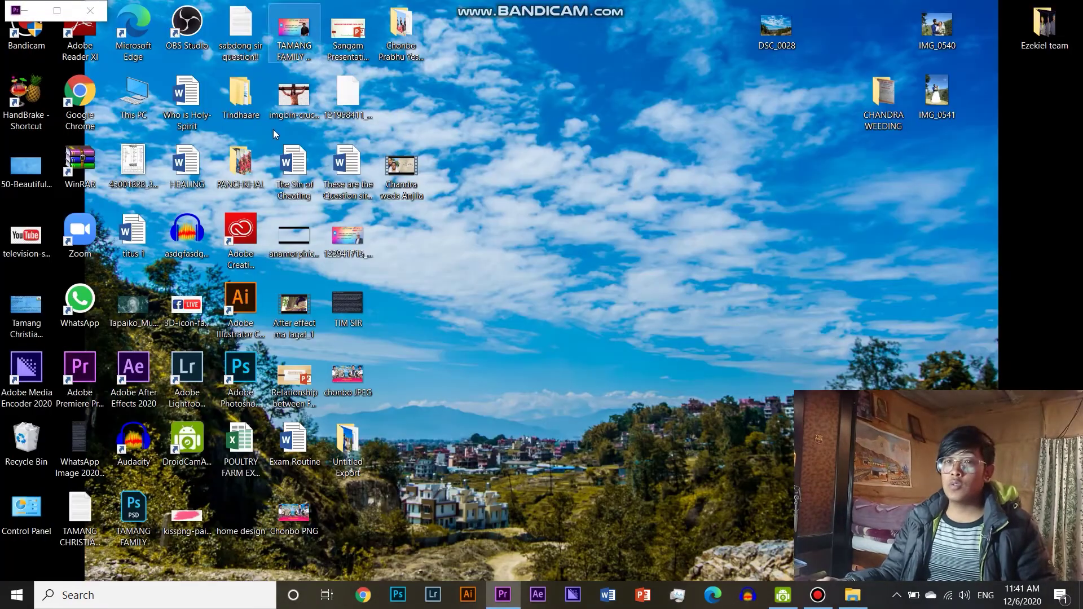
Play the 'Chandra weds Anjila' MP4 in Movies & TV, pause at 0:00:24, and close it.
double_click(294, 28)
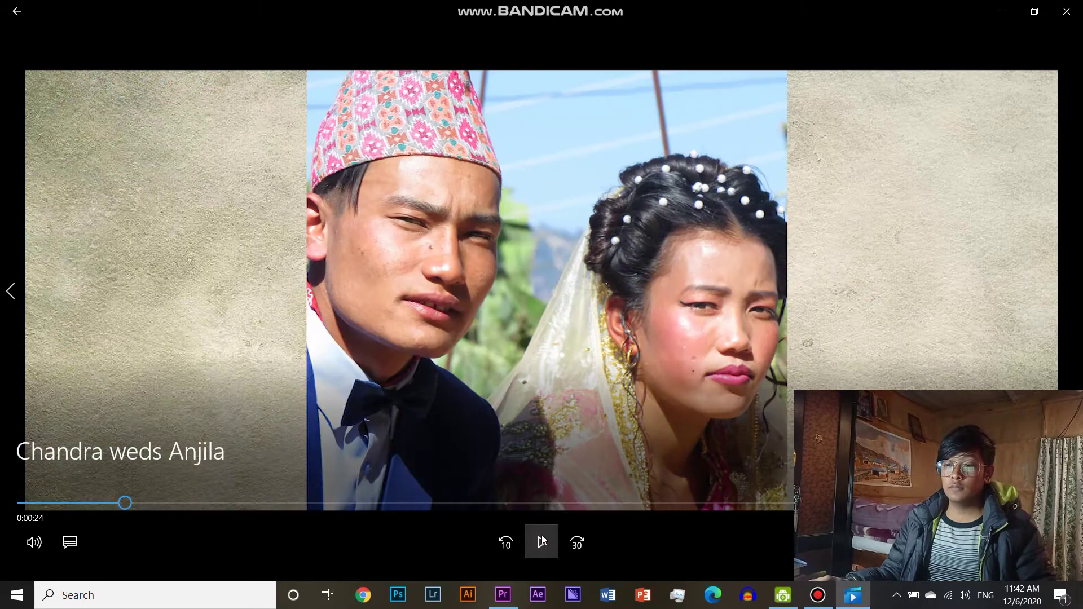
click(541, 544)
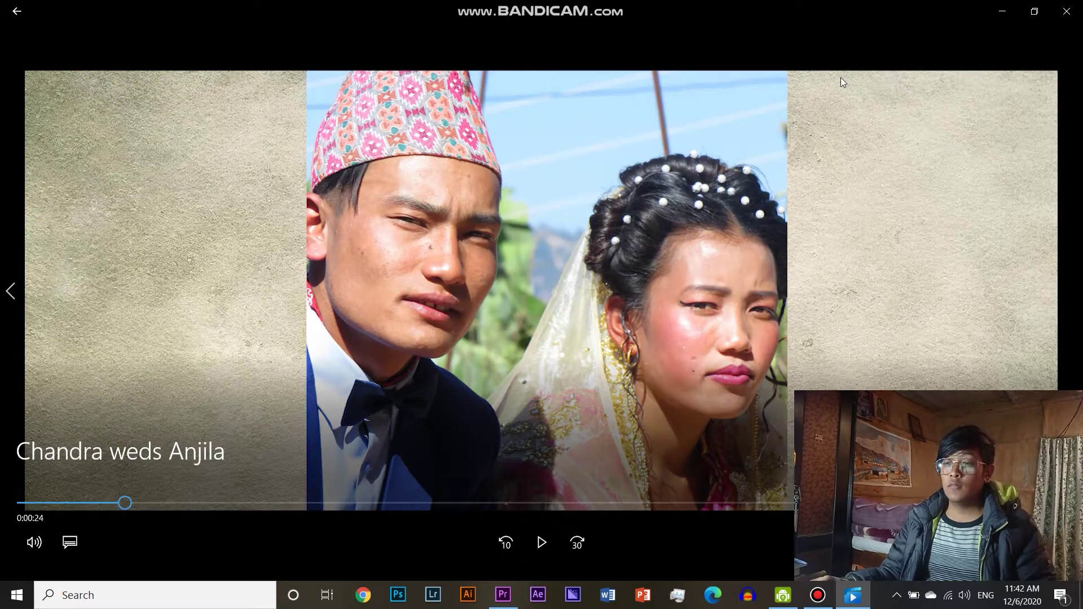
click(1065, 13)
right_click(538, 66)
Refresh the desktop, then shrink the Program monitor so the Sequence 08 timeline grows taller.
click(575, 128)
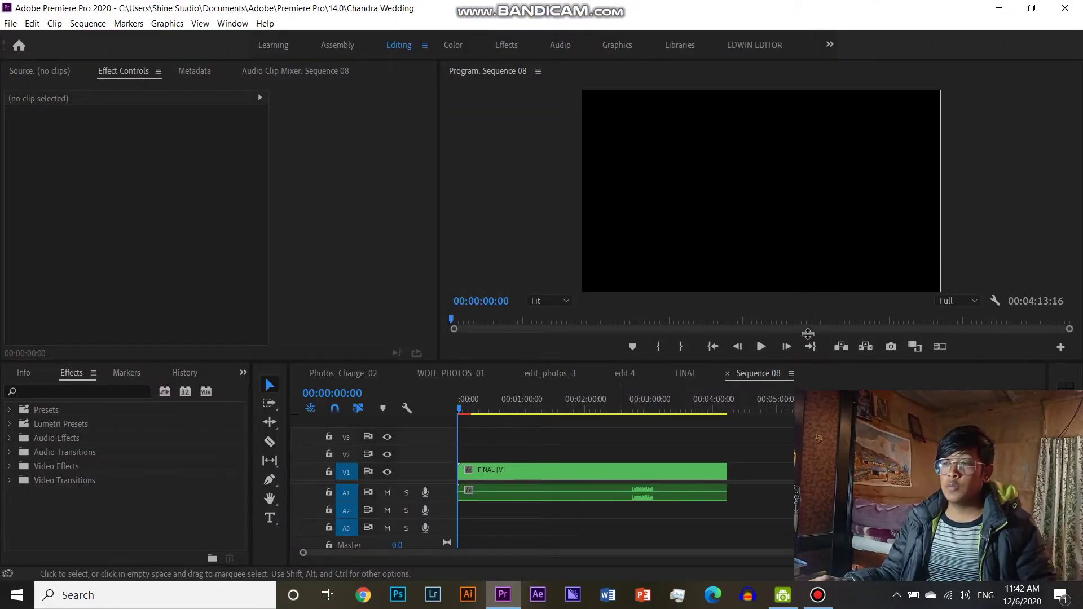
drag(808, 334, 808, 306)
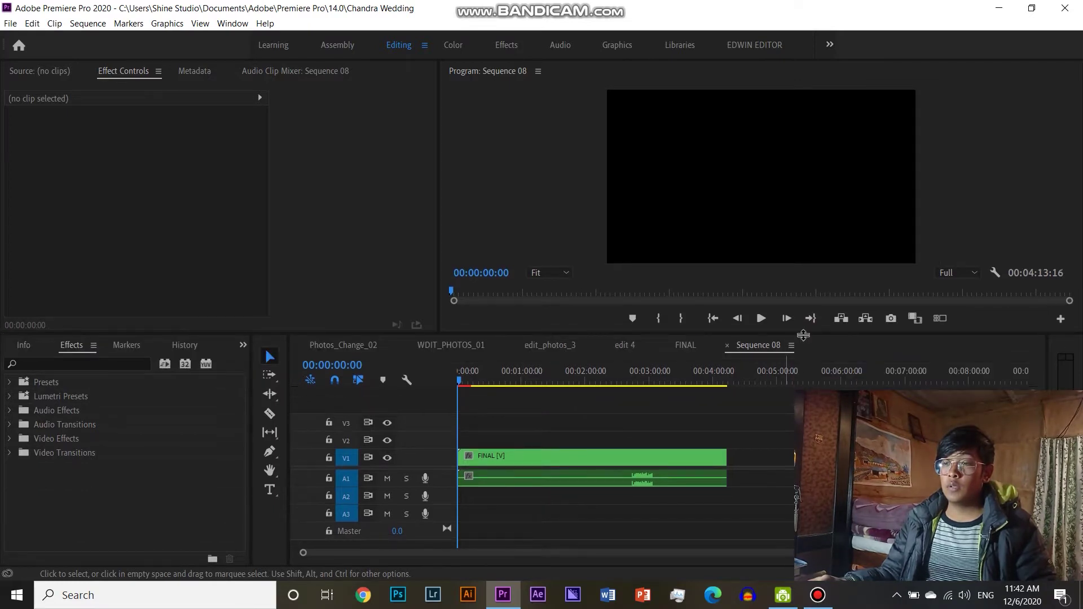
click(745, 417)
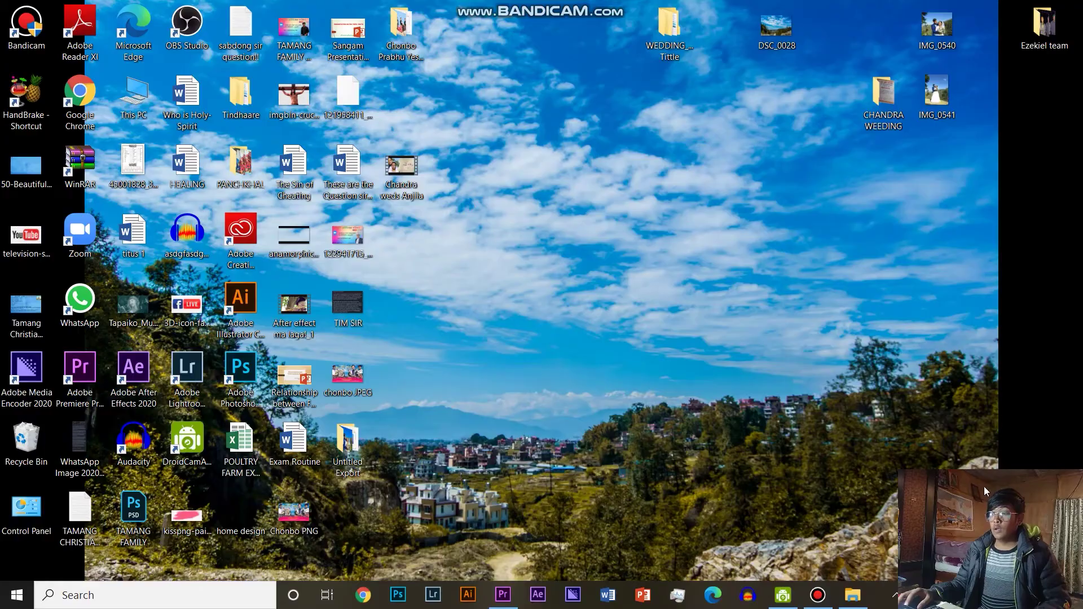
Refresh the desktop twice so the new template folder appears.
right_click(609, 148)
click(649, 210)
right_click(503, 72)
click(537, 134)
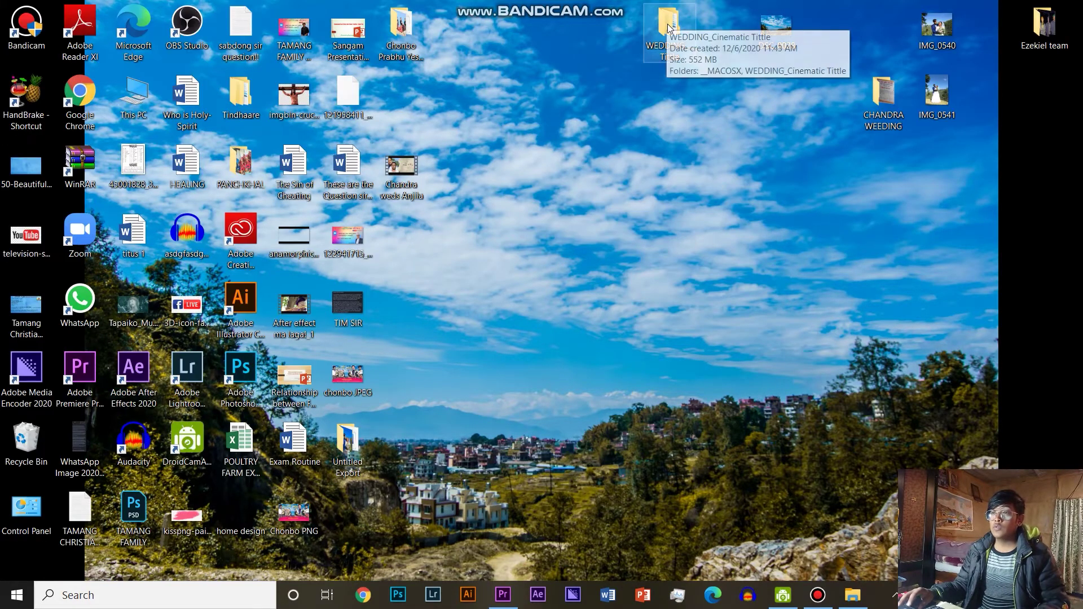
Open the WEDDING_Cinematic Tittle folder and its inner WEDDING_Cinematic Tittle subfolder.
double_click(669, 28)
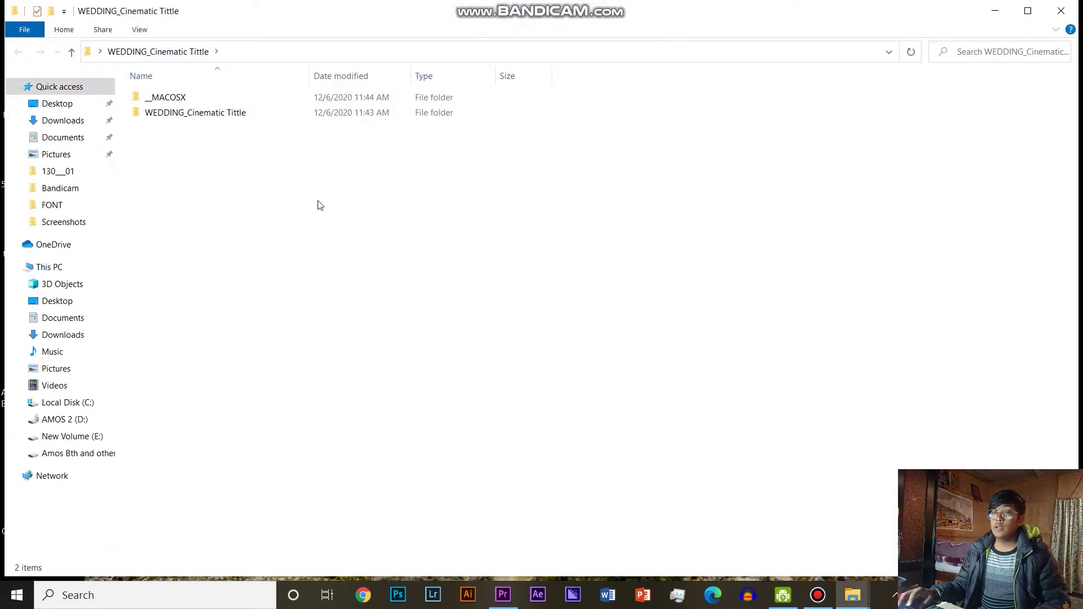
ctrl+scroll(382, 143, up, 2)
ctrl+scroll(389, 145, up, 2)
double_click(210, 107)
ctrl+scroll(309, 162, up, 3)
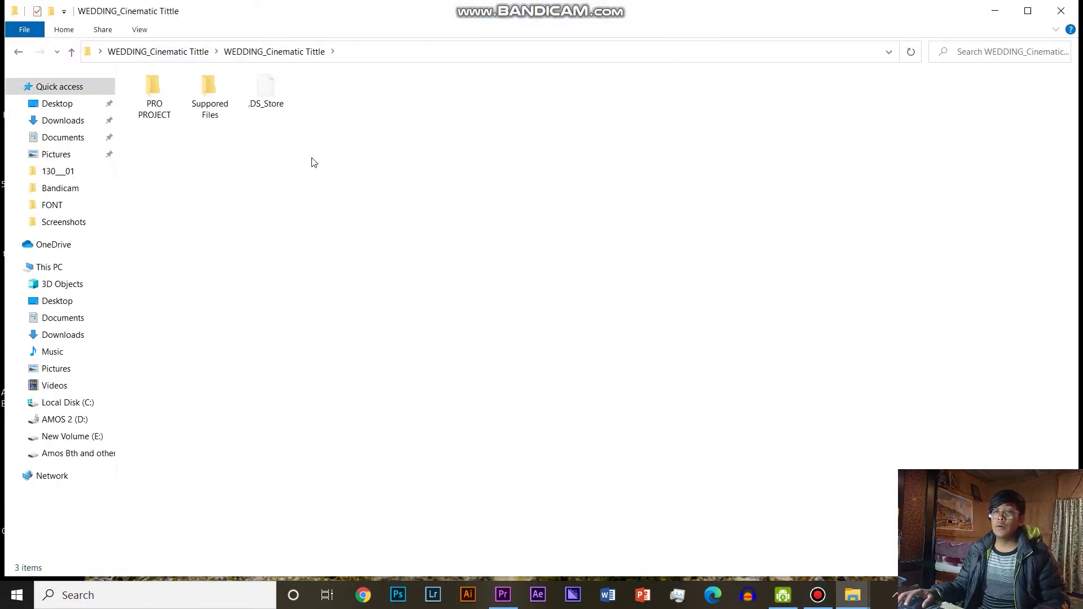
ctrl+scroll(302, 158, up, 4)
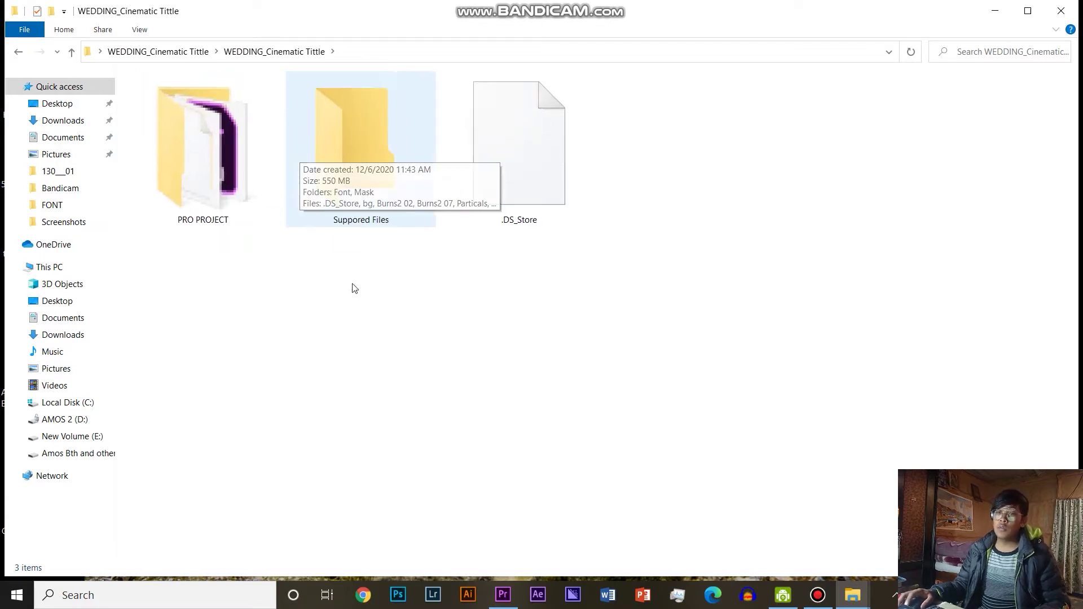
ctrl+scroll(397, 237, up, 1)
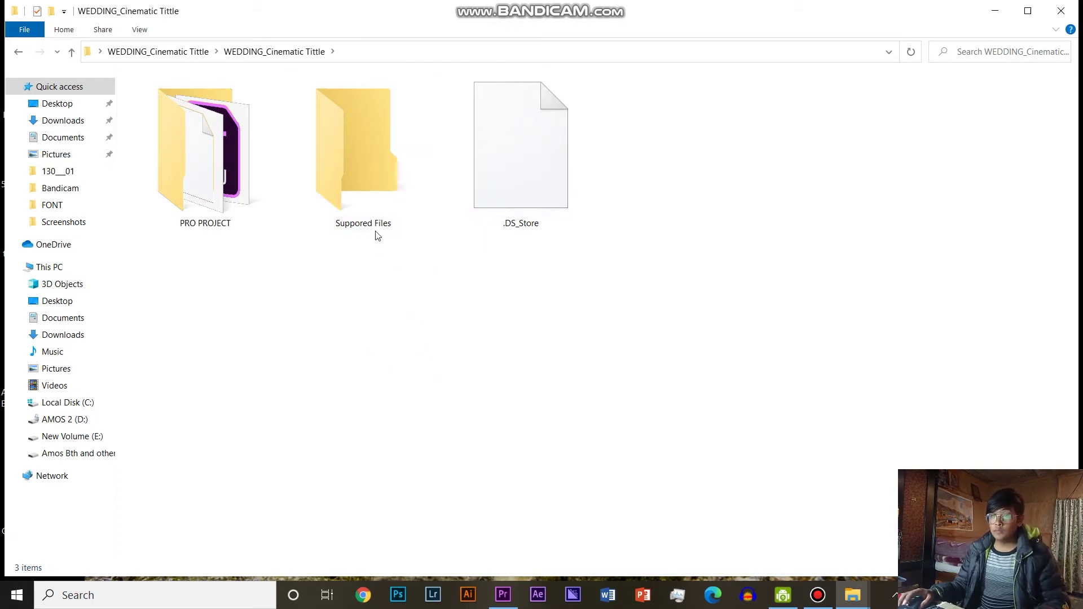
click(429, 356)
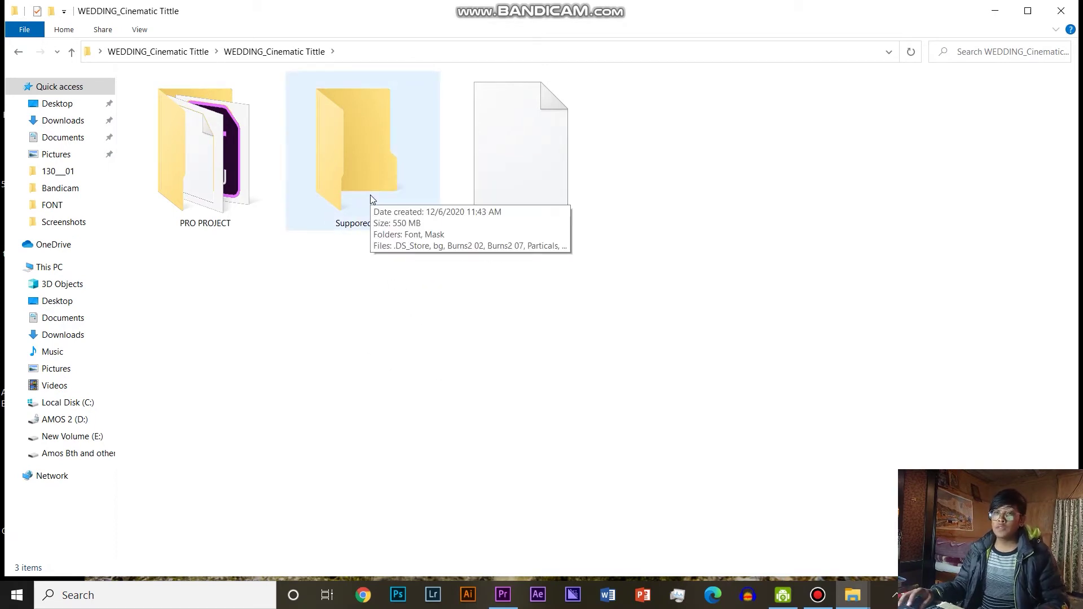
Browse Suppored Files into Mask, select MASK_02 to MASK_05, then return to Suppored Files.
double_click(386, 161)
ctrl+scroll(304, 268, up, 4)
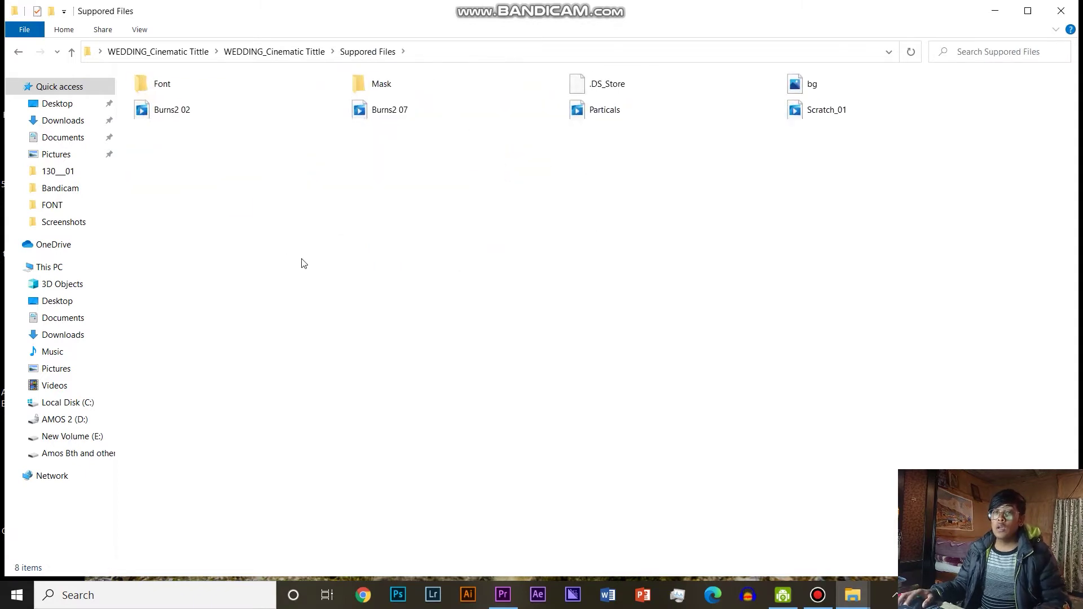
ctrl+scroll(284, 256, up, 1)
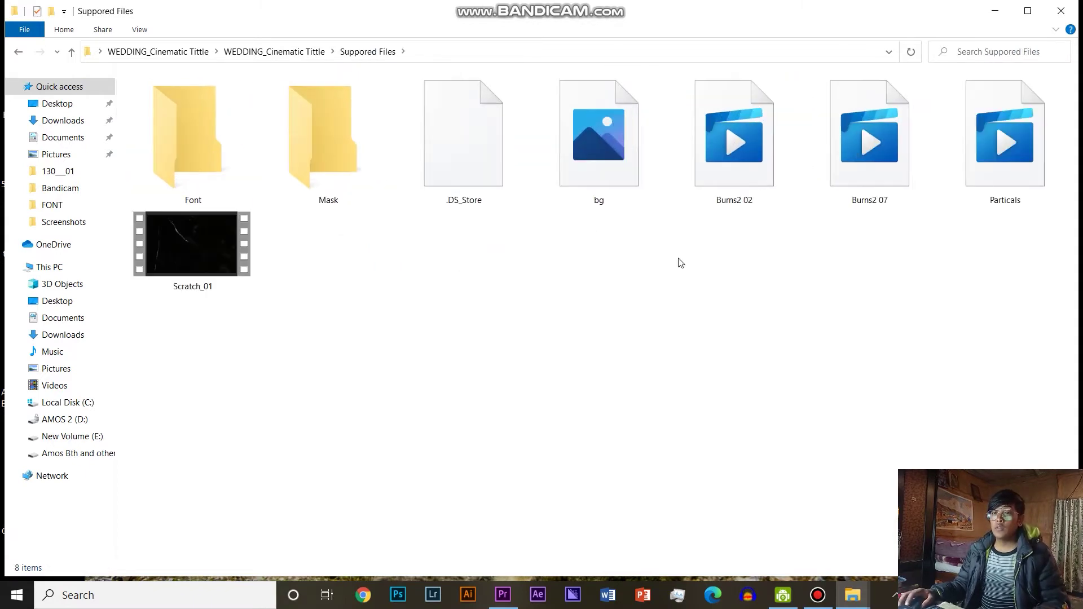
double_click(348, 175)
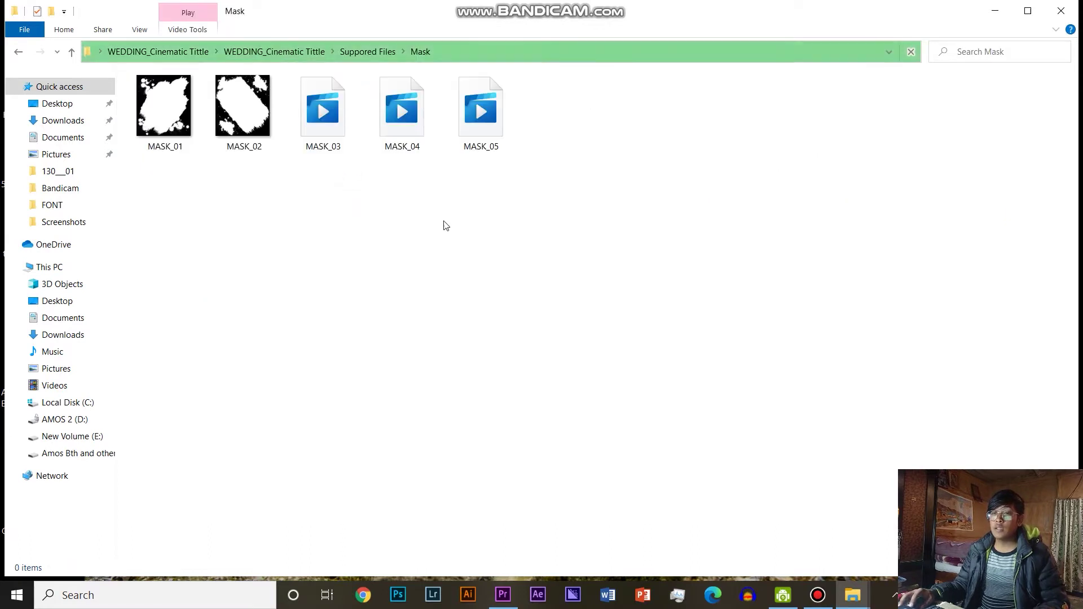
drag(656, 141, 147, 138)
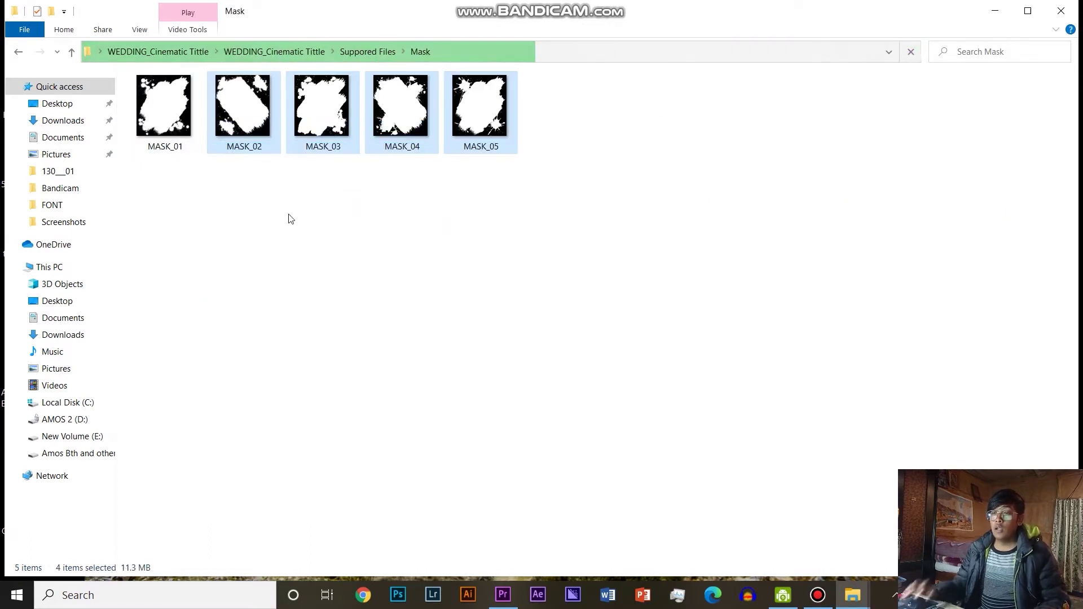
click(291, 218)
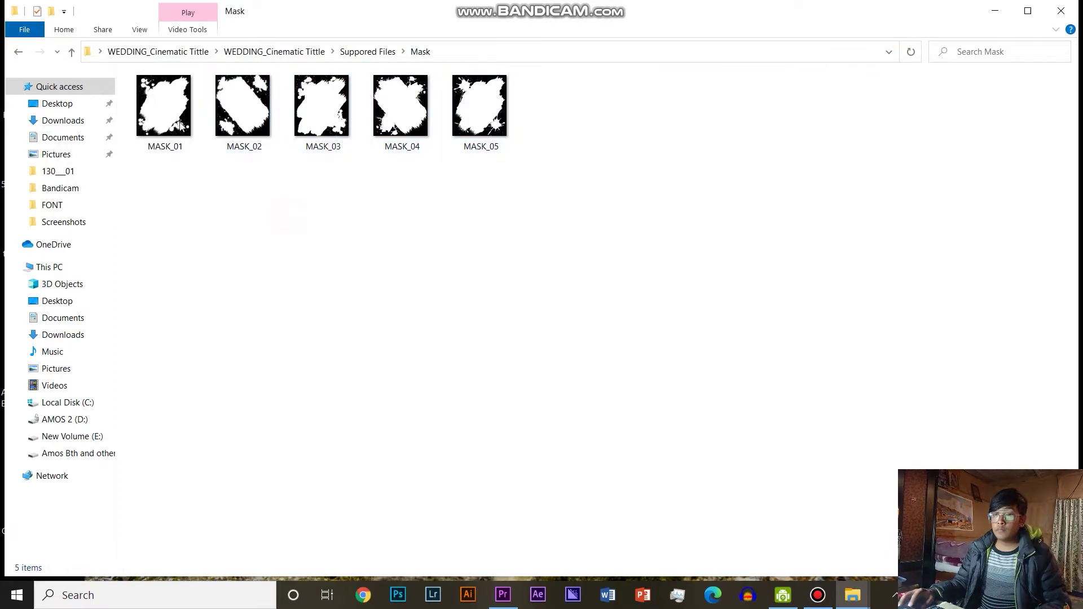
click(72, 53)
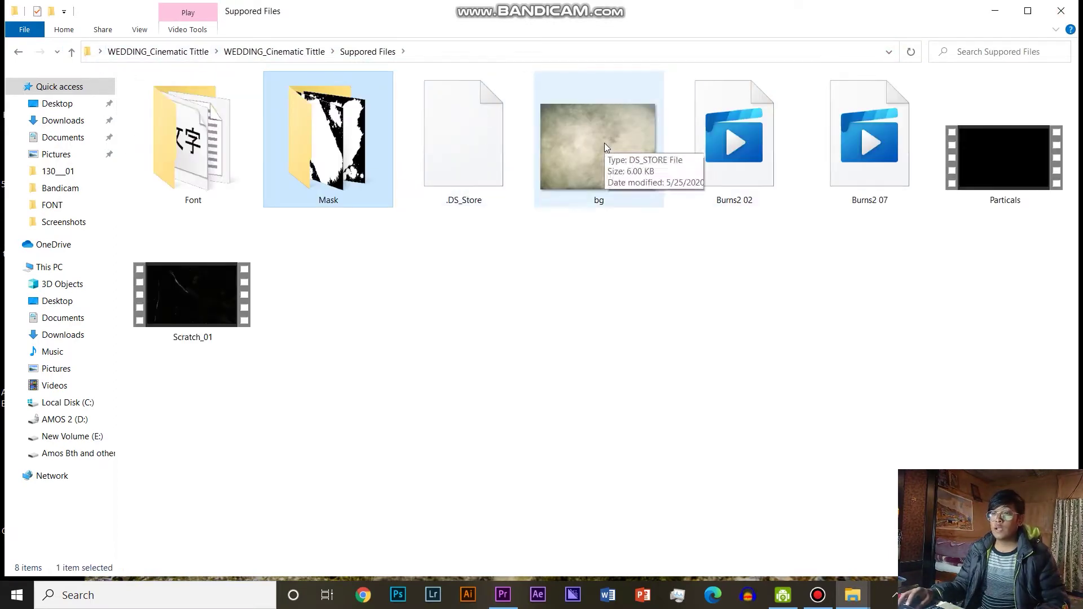
key(alt+Tab)
Create the new Photos_Change_02 sequence and return the playhead to the start.
click(302, 558)
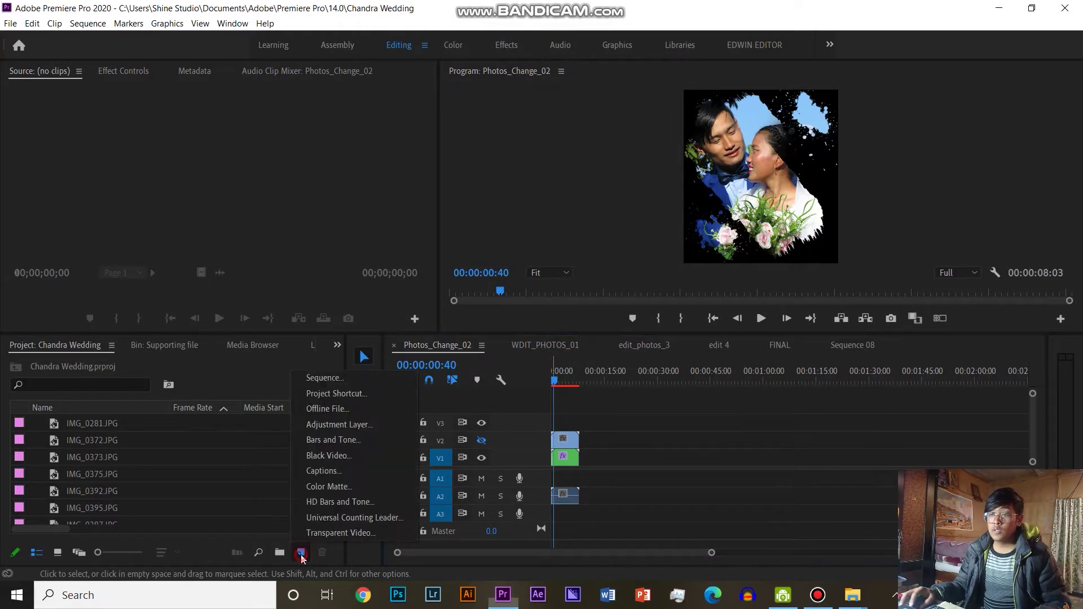
click(330, 379)
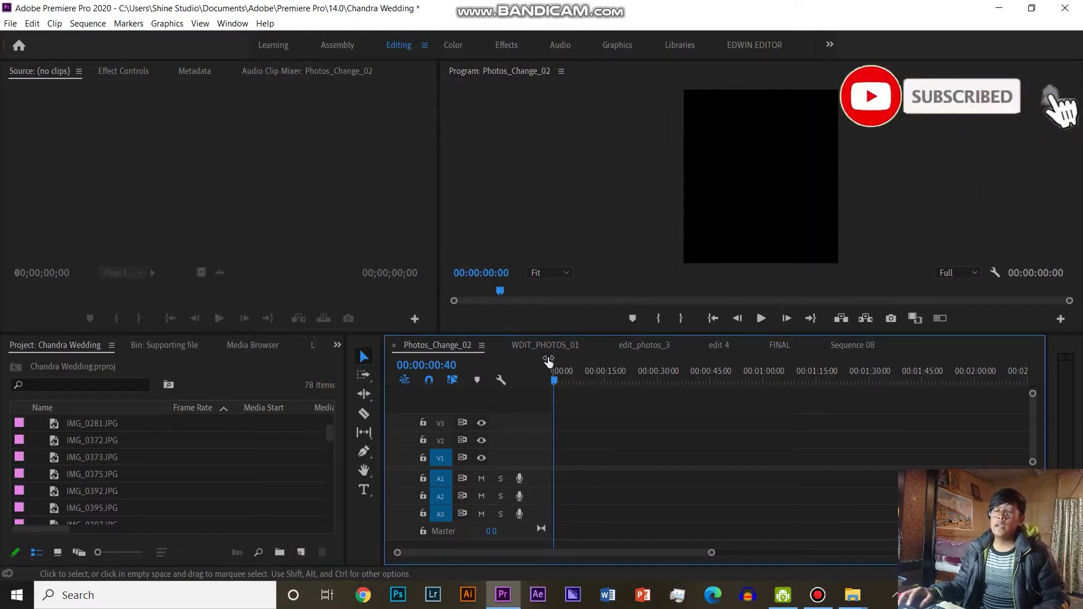
click(551, 379)
Keep DSLR editing mode in Sequence Settings for the 960×1080, 60 fps sequence and confirm.
click(87, 24)
click(113, 38)
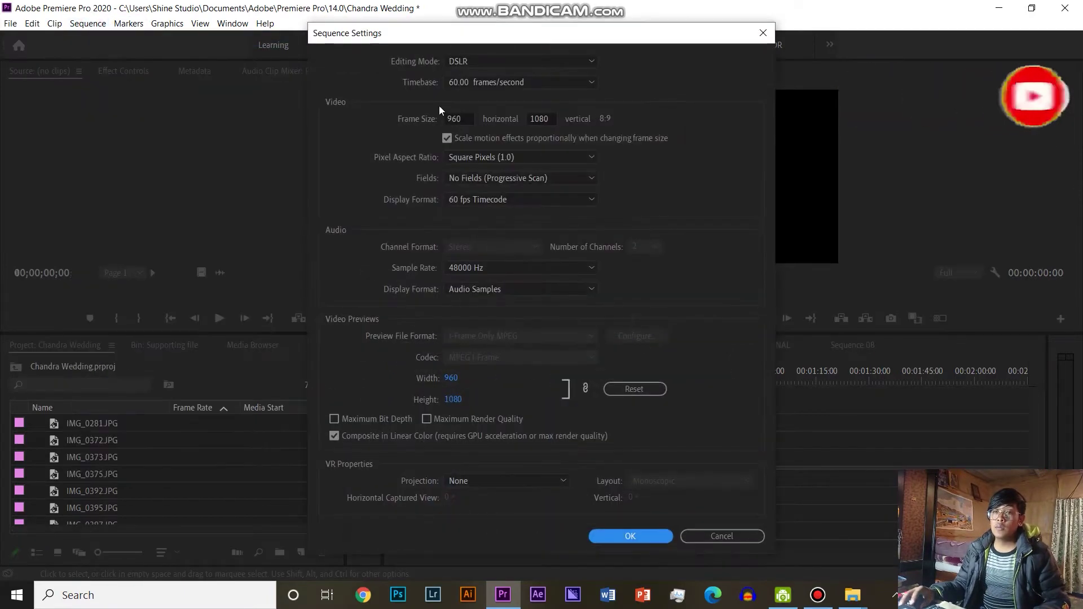
click(591, 62)
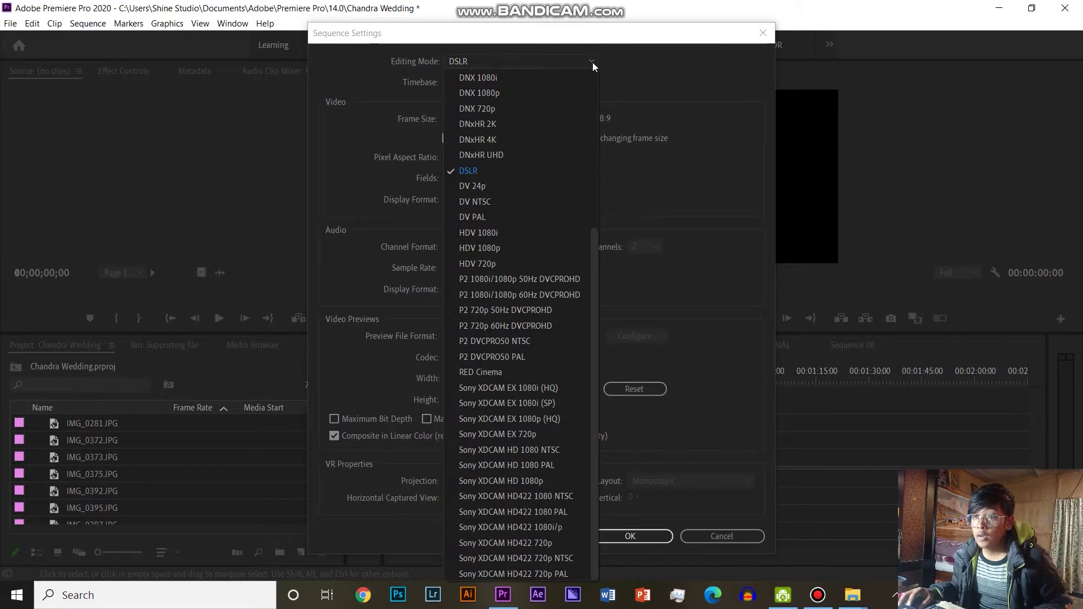
click(592, 63)
click(592, 63)
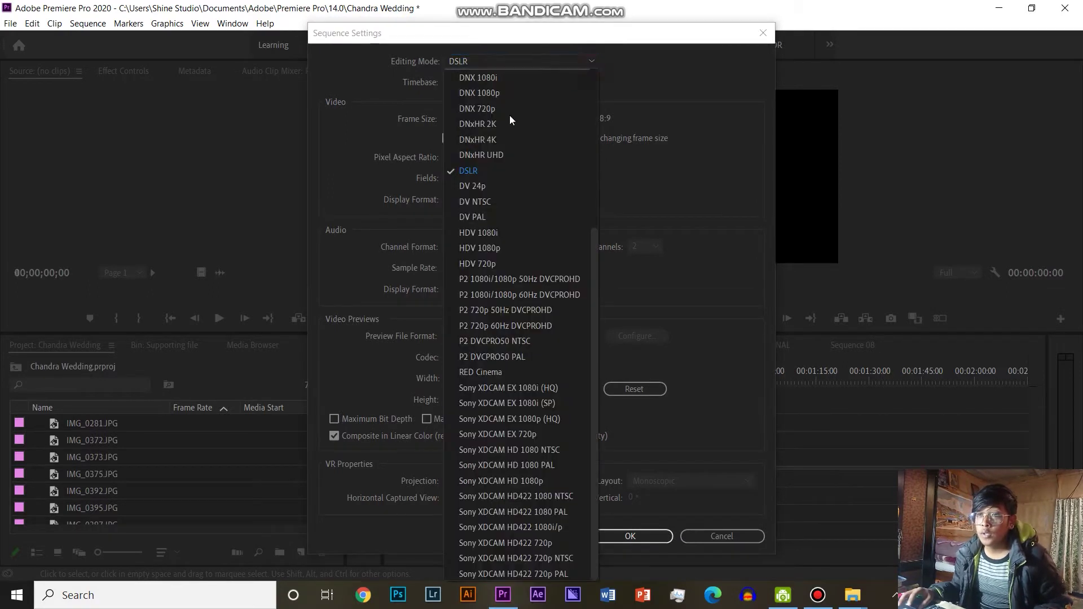
click(581, 68)
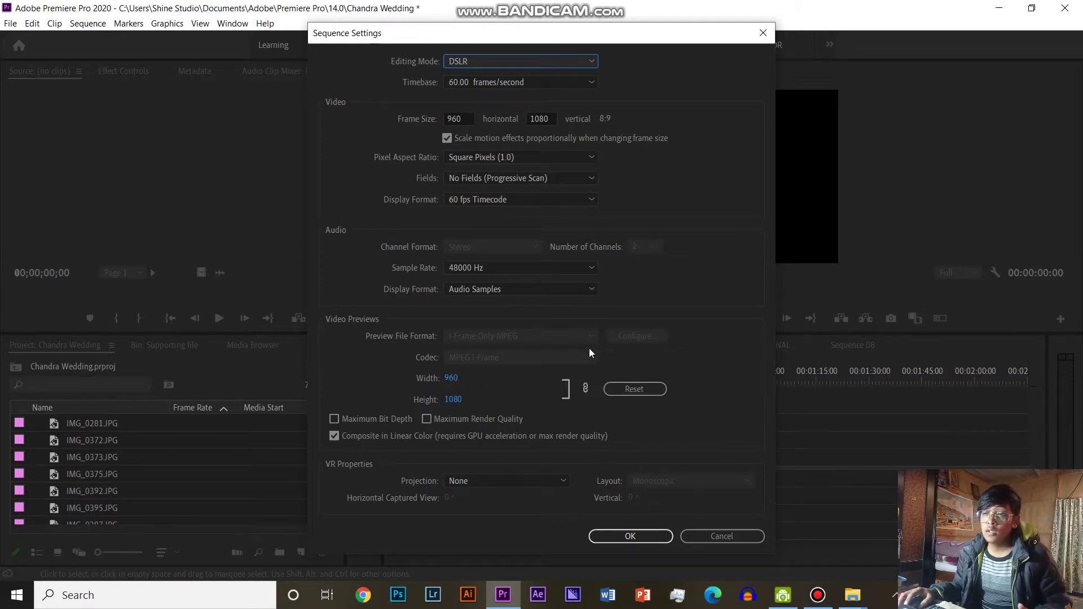
click(630, 534)
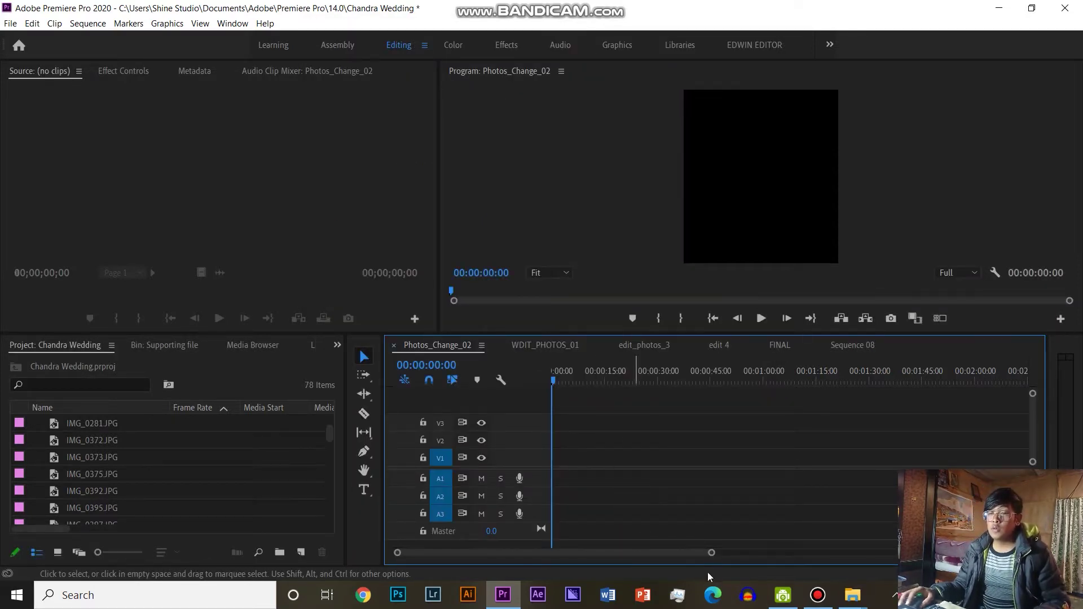
Drag the IMG_0540 photo from the desktop onto track V1 of Photos_Change_02 at the start.
click(999, 8)
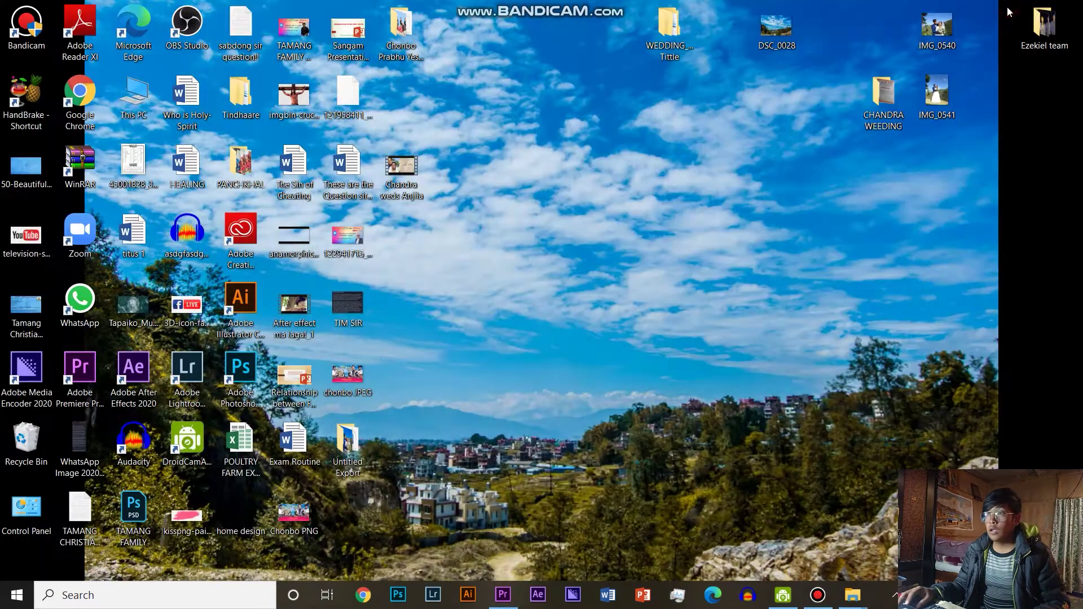
double_click(898, 117)
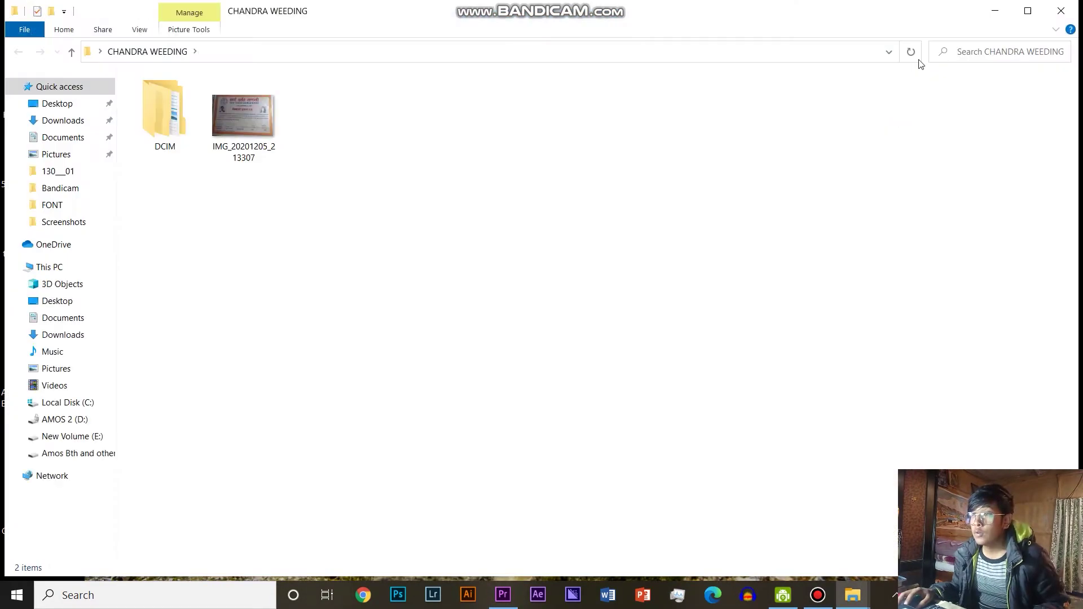
click(1061, 8)
drag(936, 28, 560, 466)
mouse_move(574, 460)
mouse_down()
mouse_move(584, 462)
mouse_move(587, 413)
mouse_move(581, 458)
mouse_move(559, 458)
mouse_up()
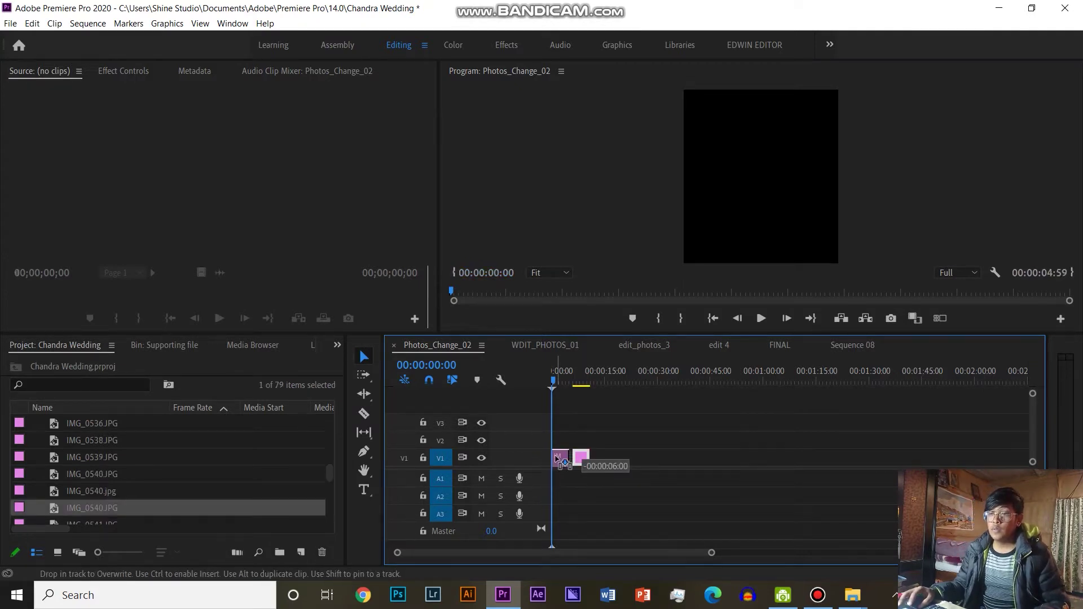
Set IMG_0540's Motion Scale to 45 in Effect Controls, then minimize Premiere.
click(596, 463)
click(561, 457)
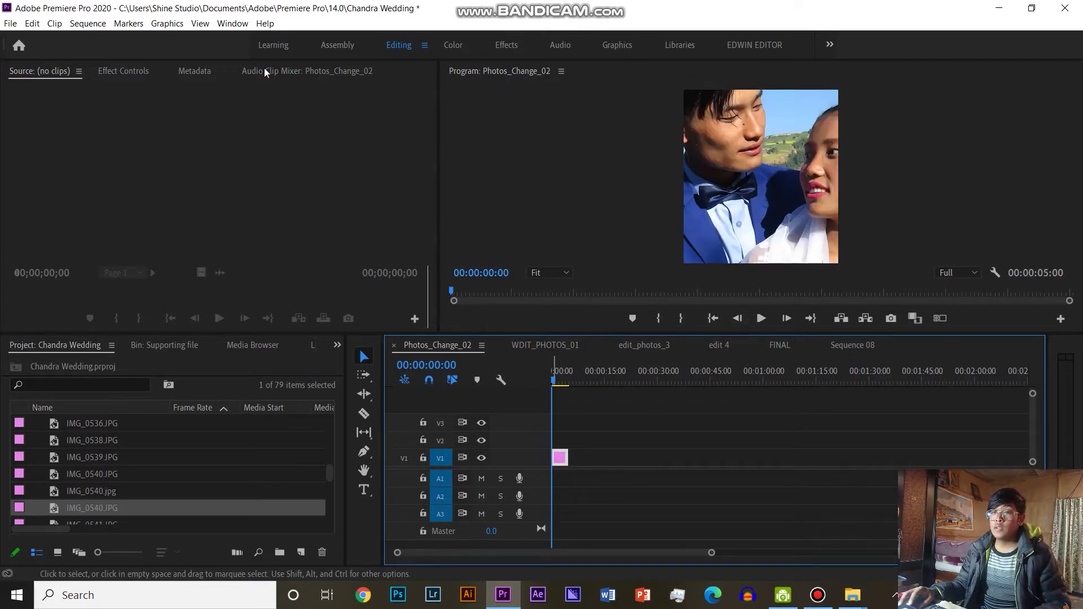
click(124, 70)
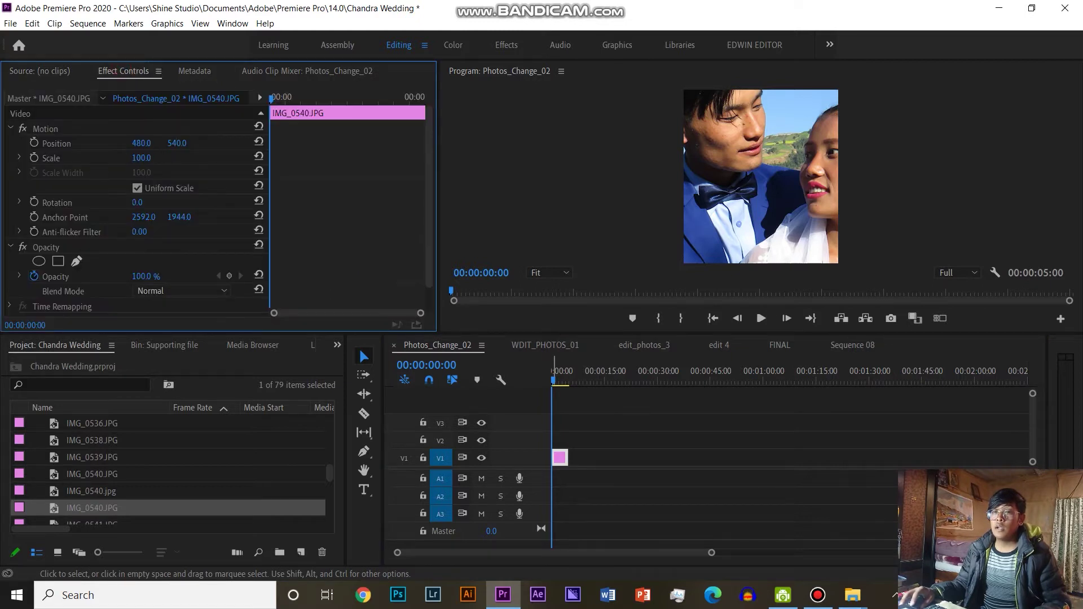
drag(141, 158, 113, 143)
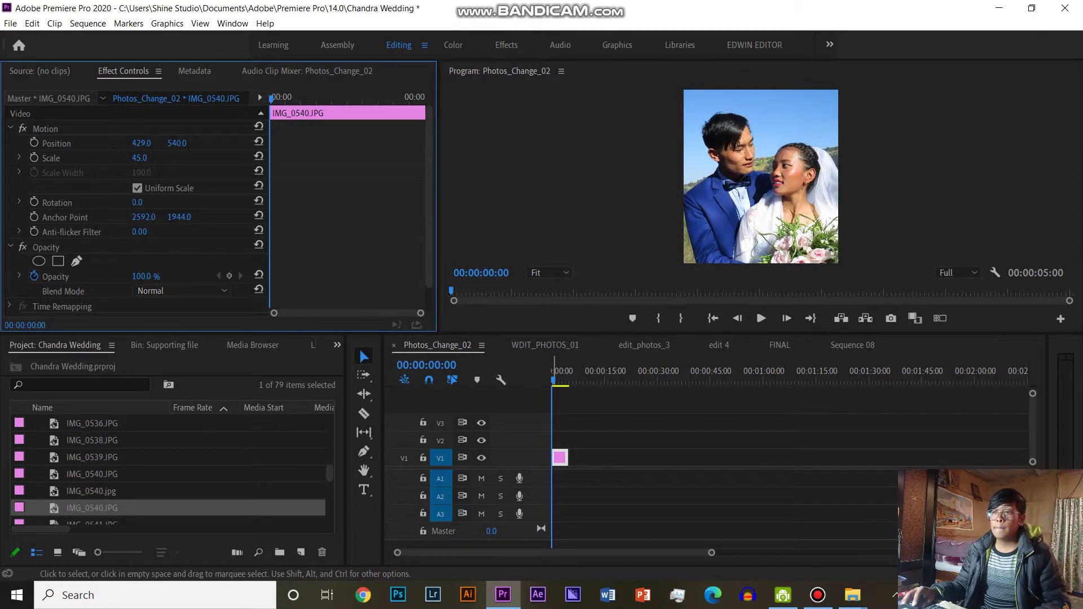
click(999, 8)
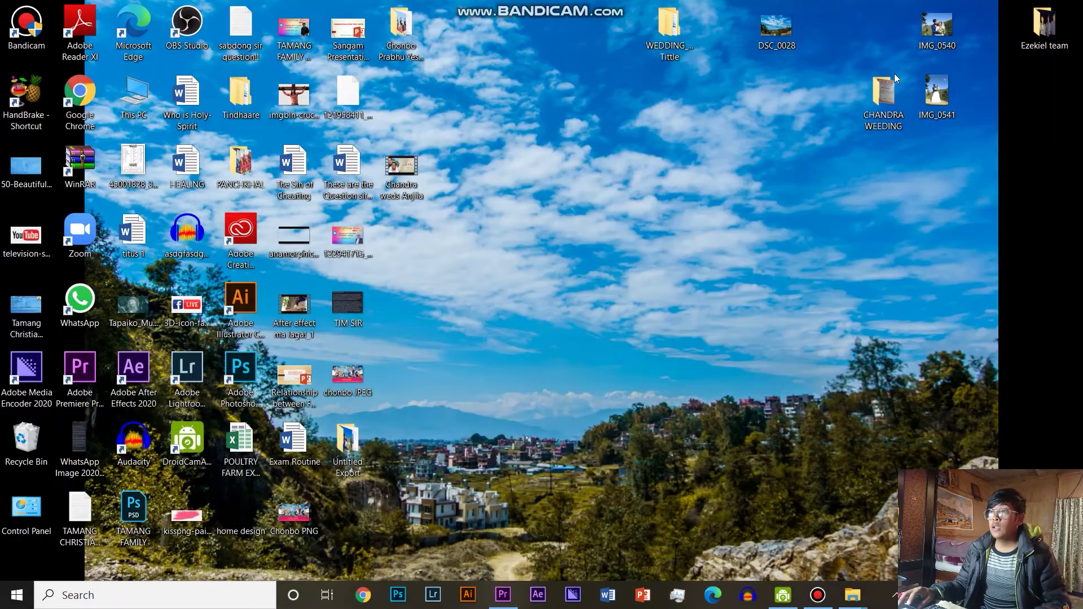
Browse WEDDING > WEDDING_Cinematic Tittle > Suppored Files > Mask to view MASK_01–MASK_05, then restore Premiere.
double_click(679, 35)
double_click(215, 95)
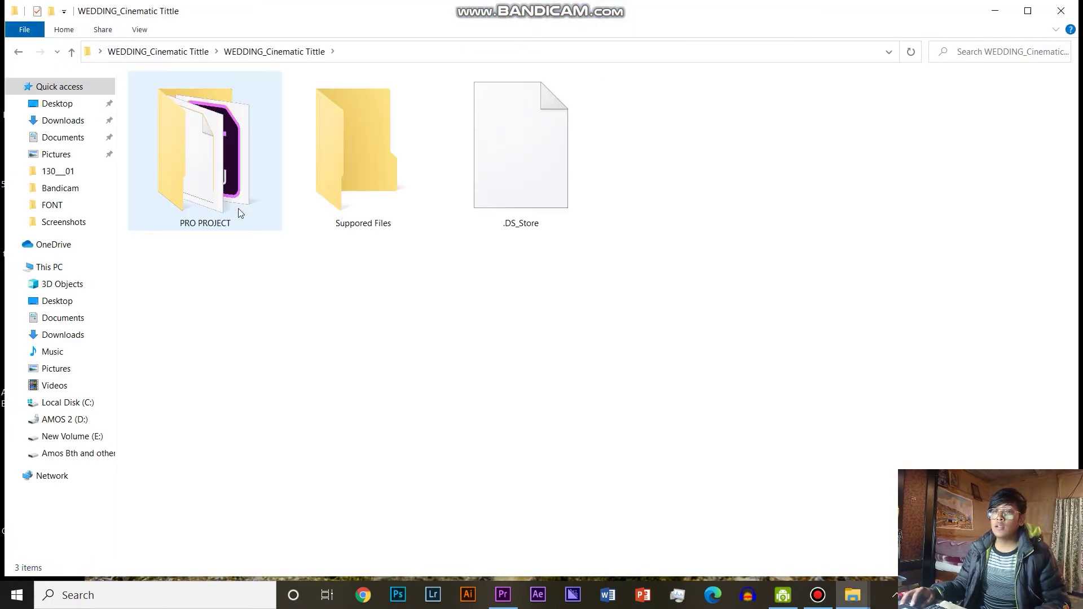
double_click(363, 144)
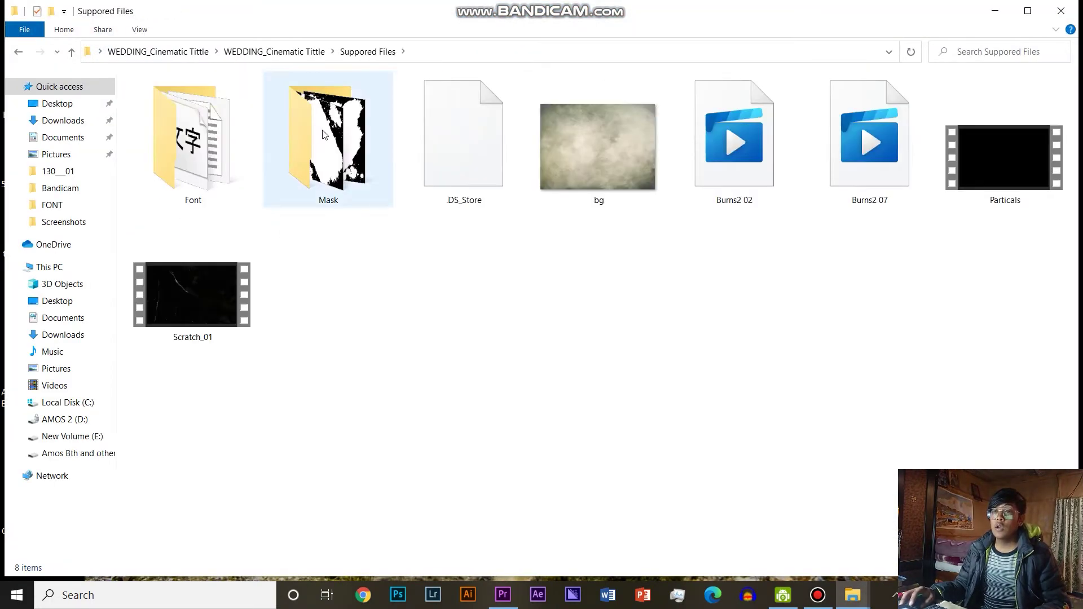
double_click(325, 135)
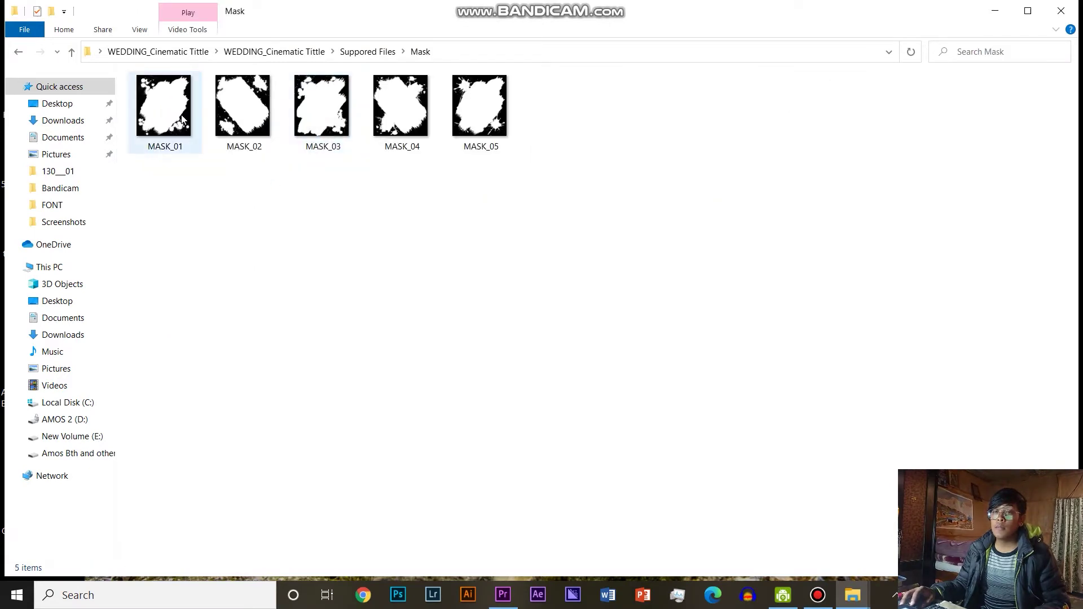
click(997, 10)
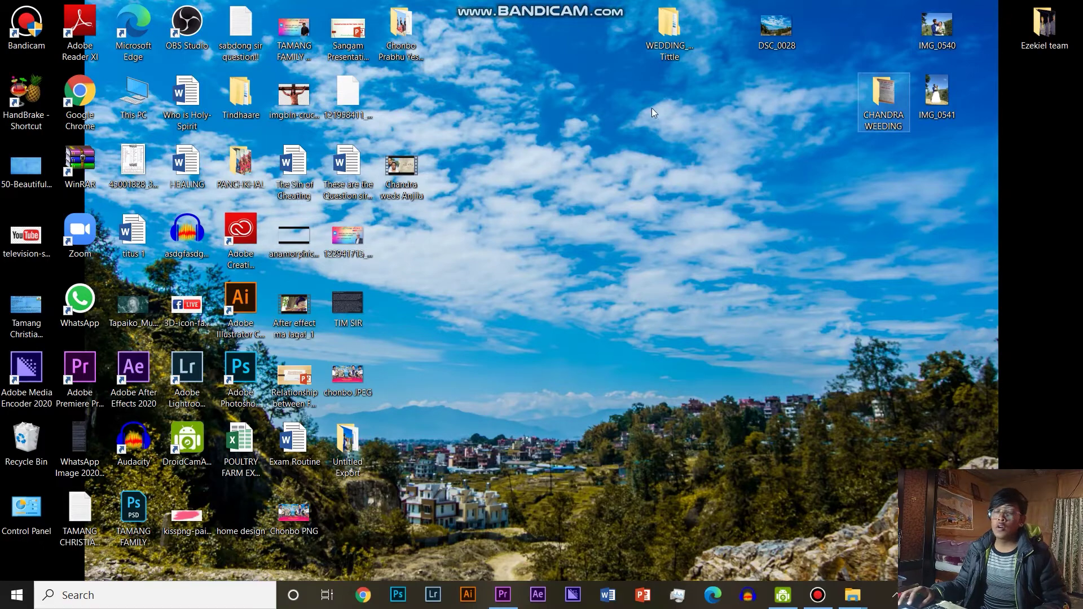
click(503, 595)
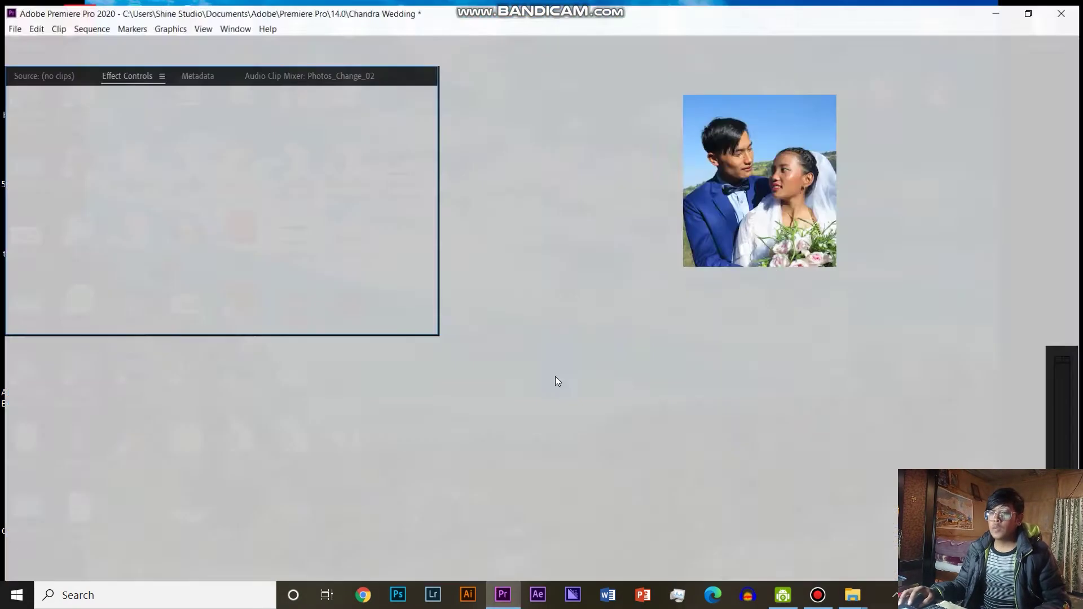
Expand the Supporting file folder in the Project panel and select its Mask folder.
scroll(176, 459, down, 5)
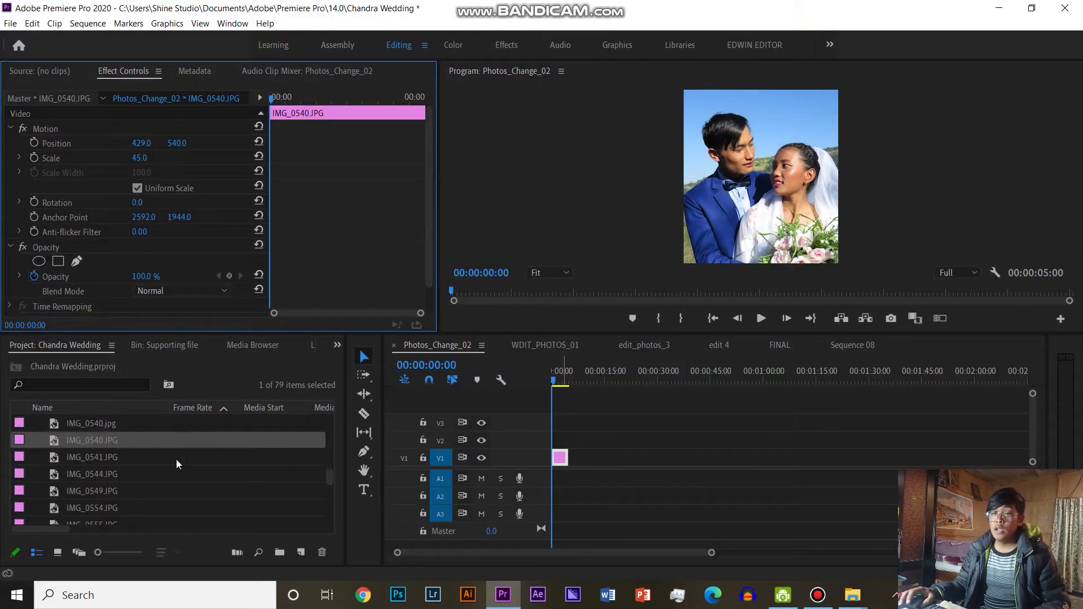
drag(330, 481, 329, 487)
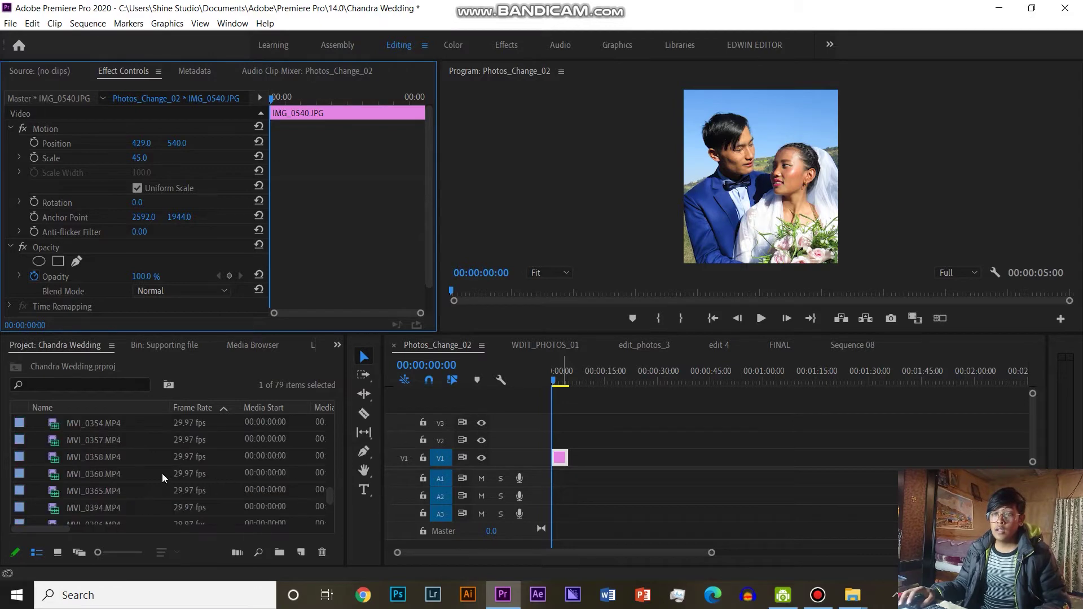
scroll(333, 484, up, 1)
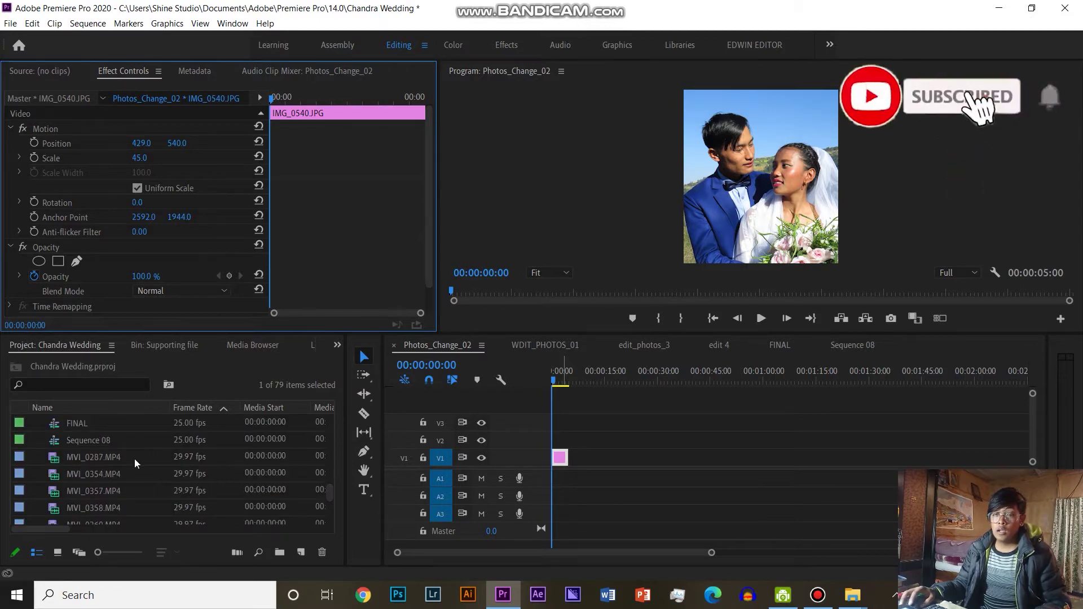
scroll(137, 449, up, 2)
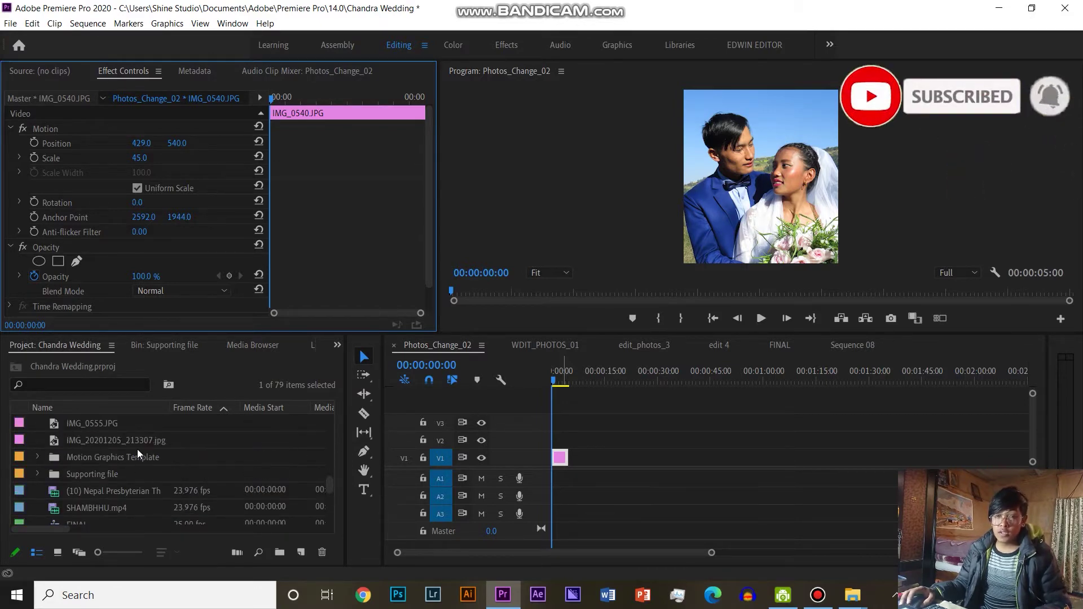
click(39, 474)
scroll(175, 465, down, 1)
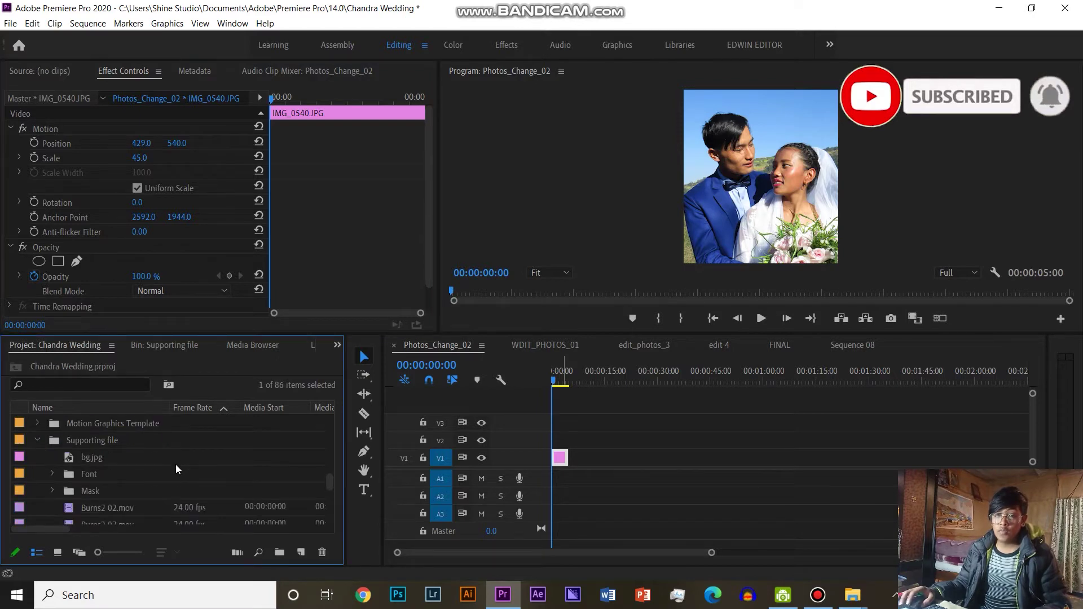
click(155, 484)
Expand the Mask folder and place MASK_01.mp4 on track V2 above the photo.
scroll(171, 481, down, 1)
scroll(171, 482, down, 3)
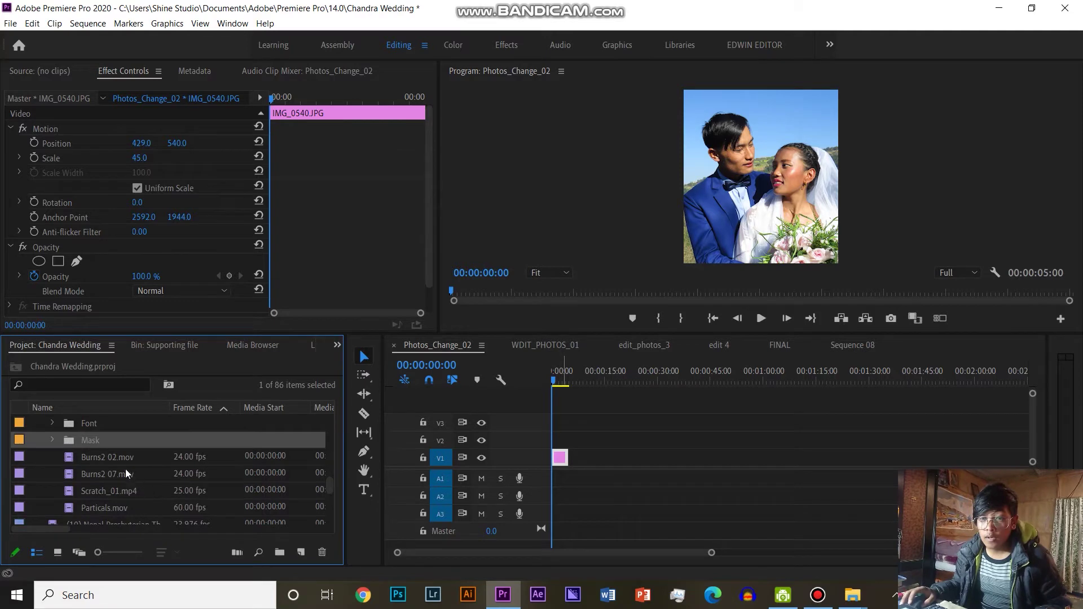
scroll(55, 441, up, 1)
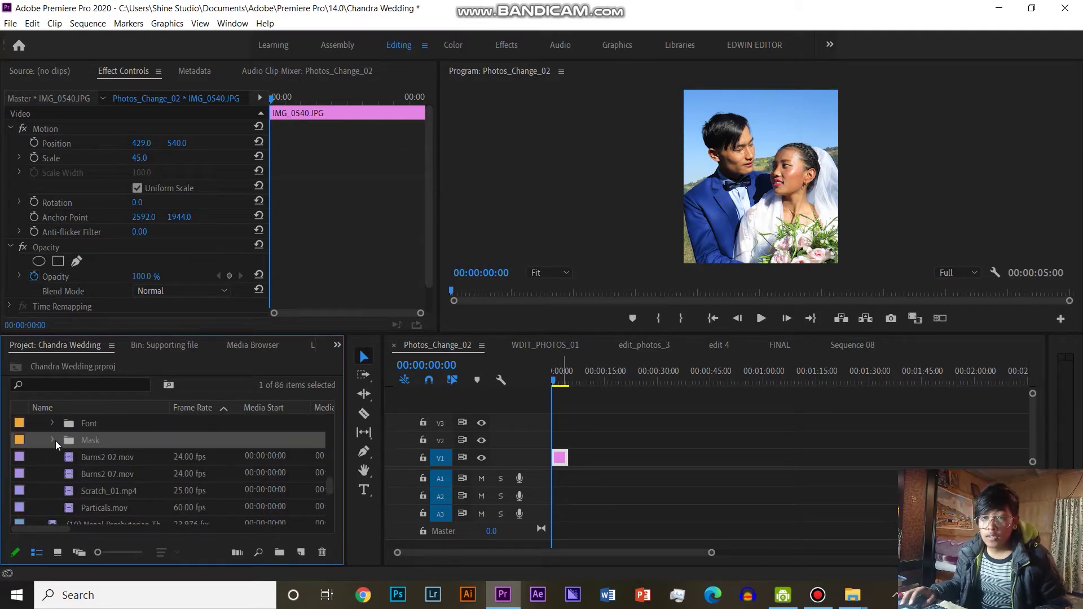
click(54, 440)
click(120, 459)
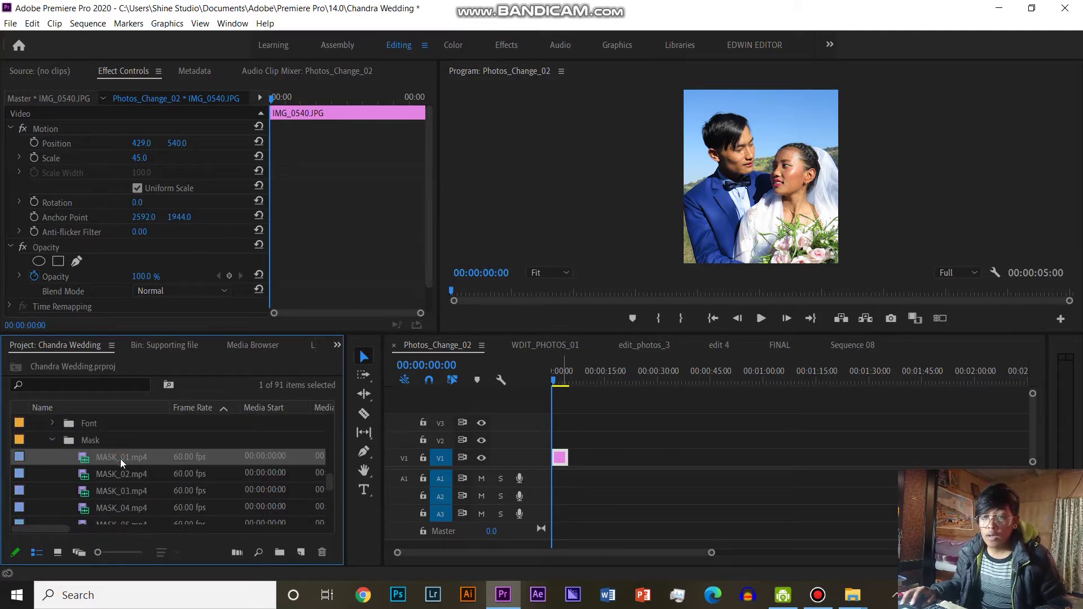
drag(103, 460, 579, 461)
Select the IMG_0540 photo clip on track V1.
click(566, 468)
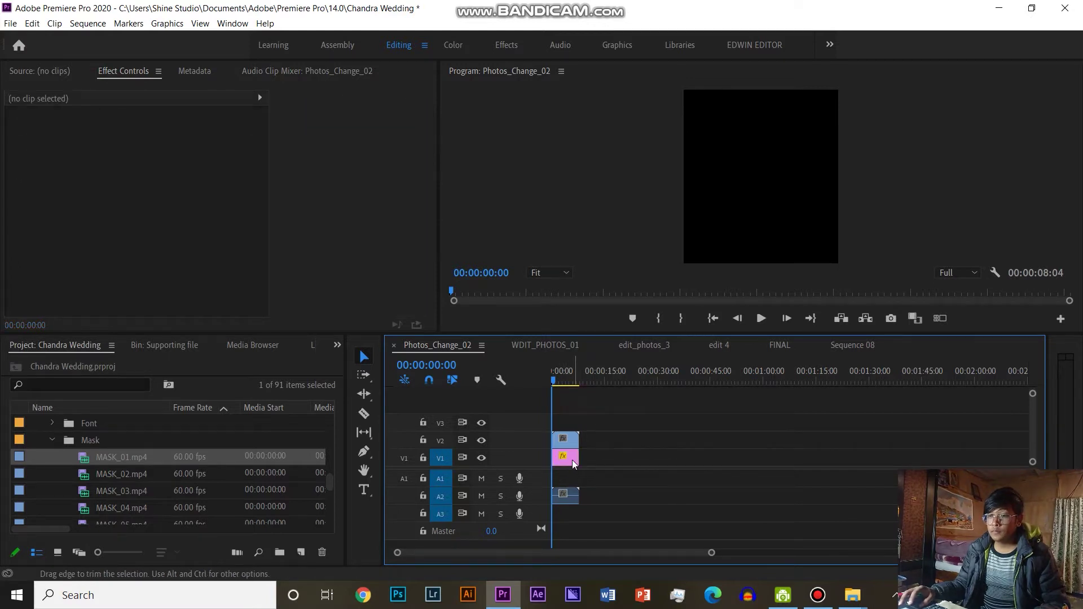
click(573, 459)
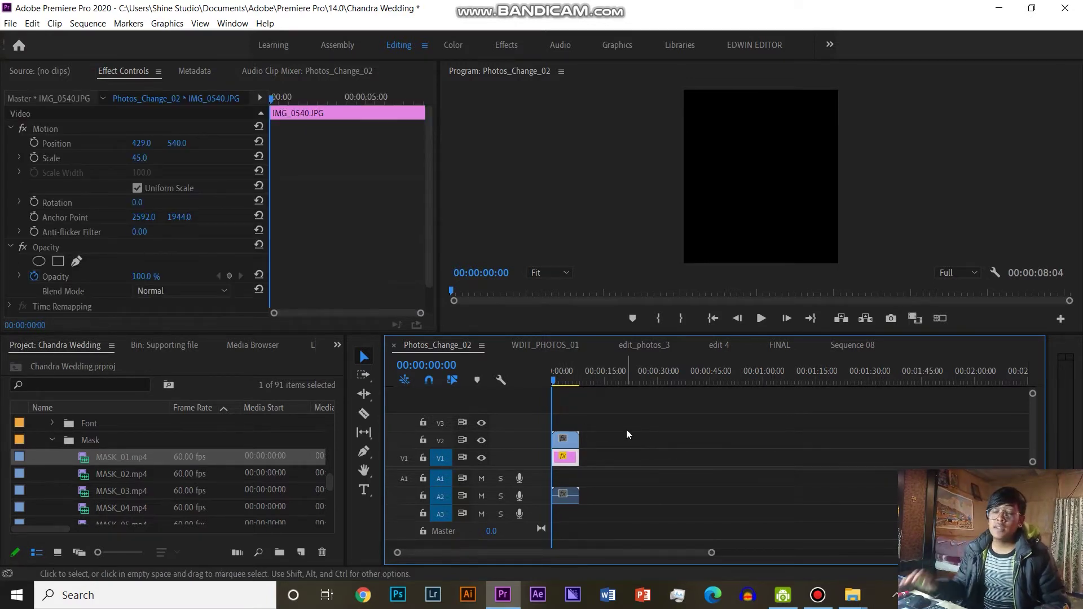
click(568, 459)
click(655, 431)
click(567, 460)
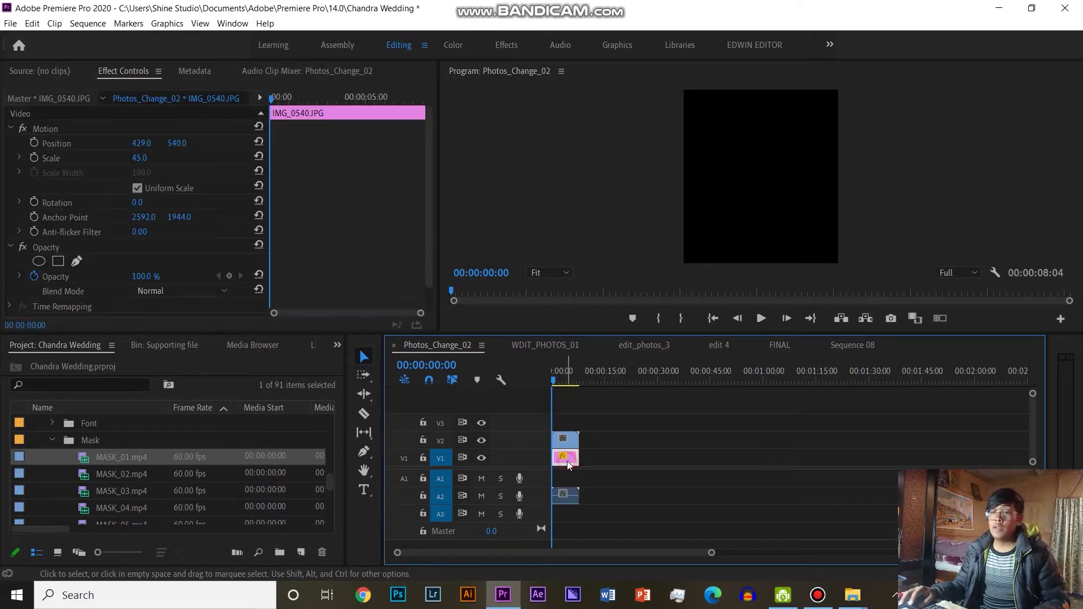
click(636, 424)
click(561, 459)
Nest the selected clip, naming the nested sequence 'EDITING TUTORIAL'.
right_click(562, 464)
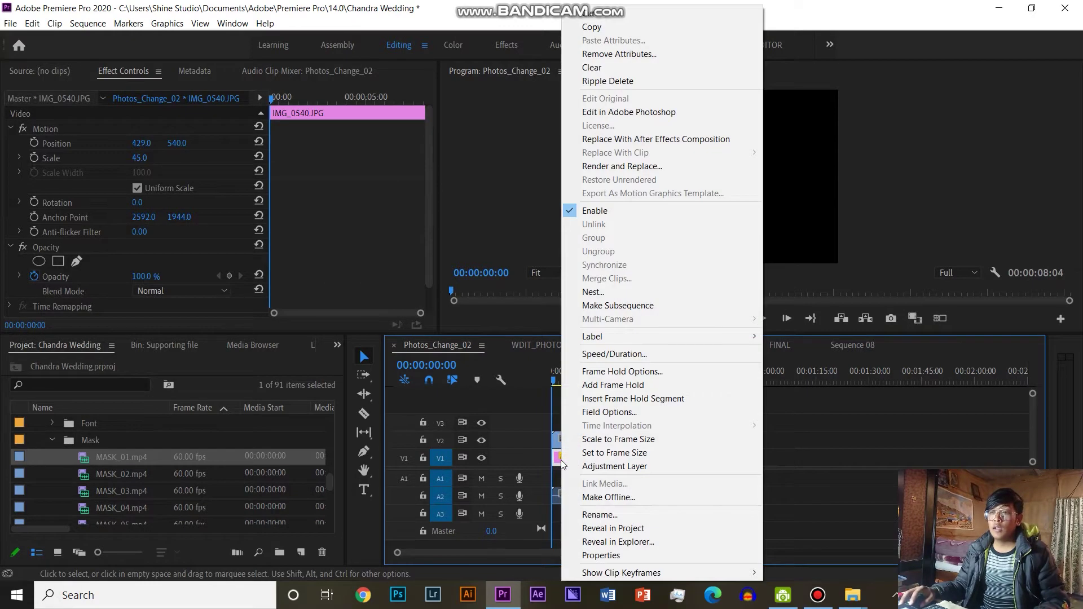
click(592, 292)
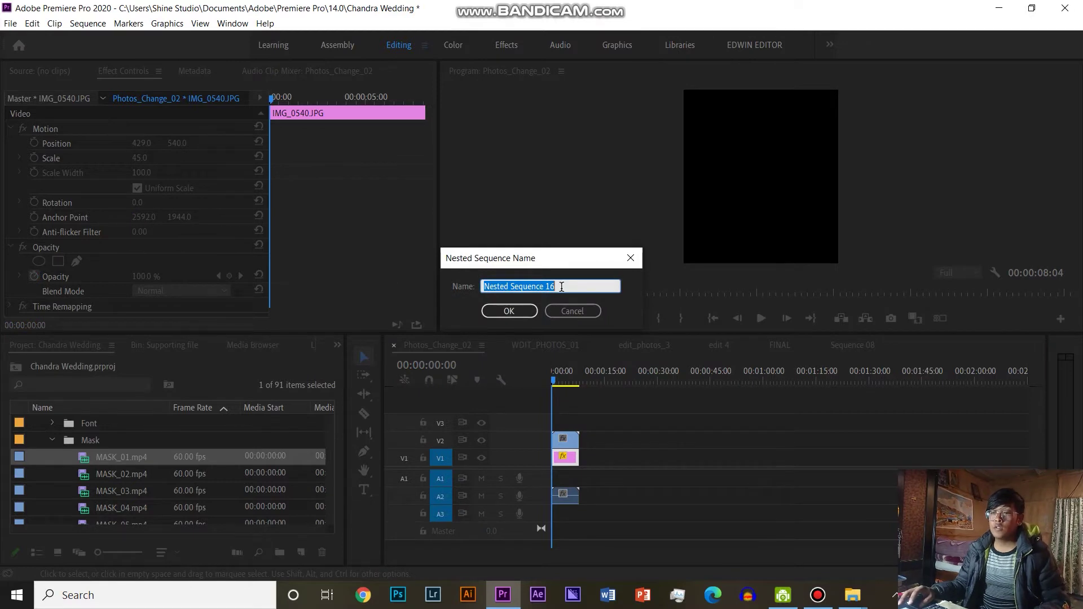
key(BackSpace)
text(EDITIN)
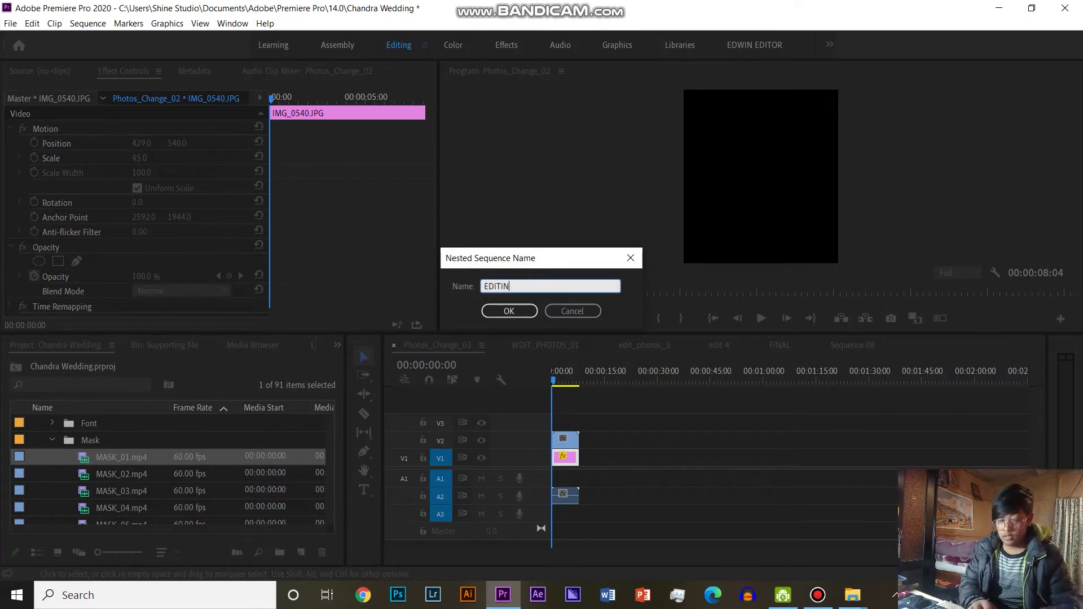
text(G TUTORIAL)
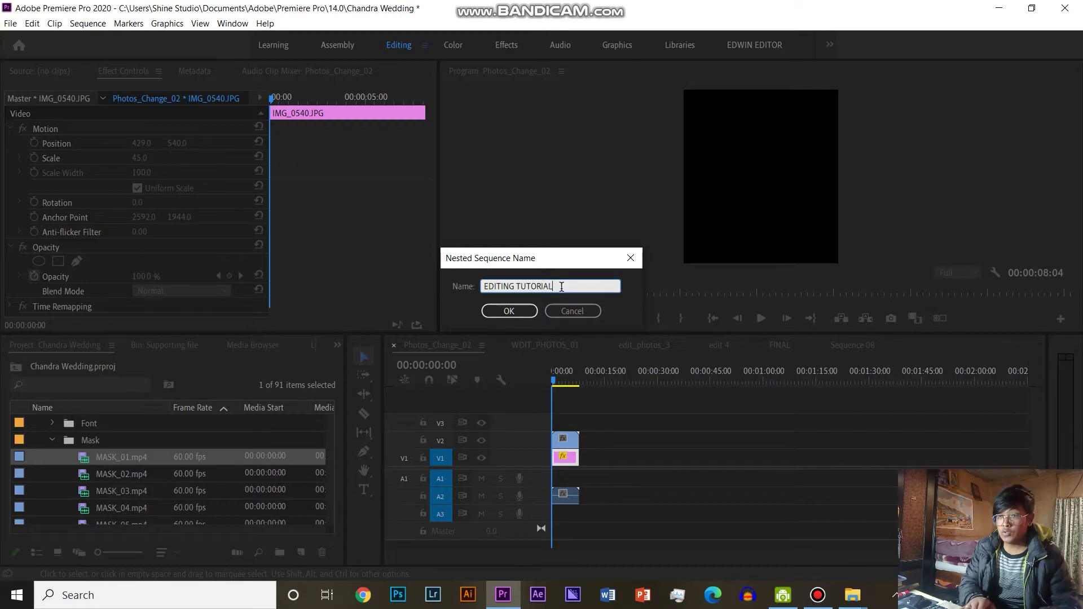
click(529, 314)
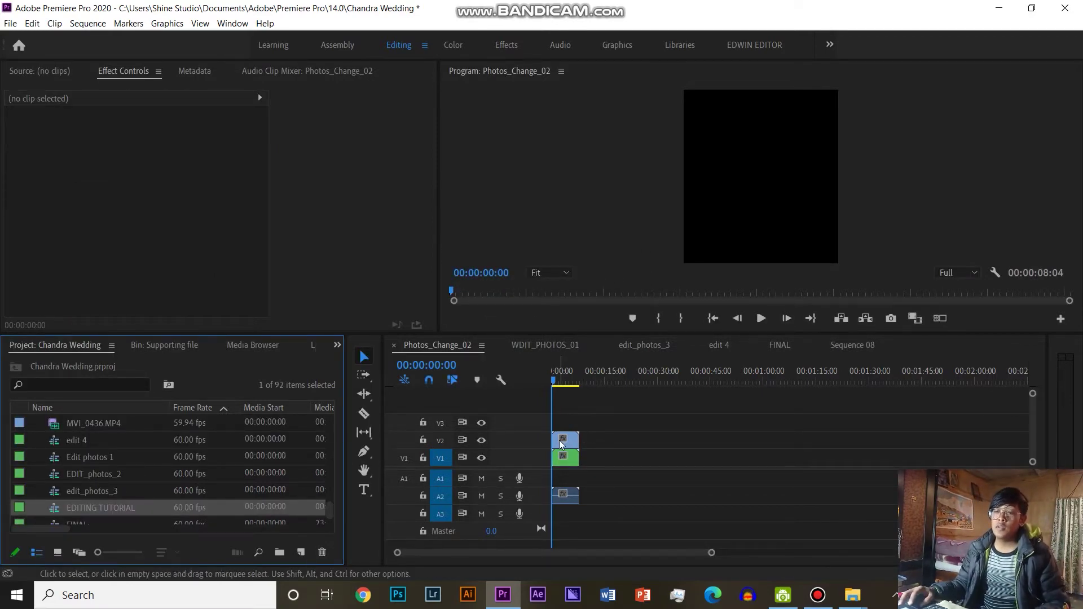
Search Effects for 'set mat' and drop Channel > Set Matte onto the EDITING TUTORIAL clip on V1.
click(562, 460)
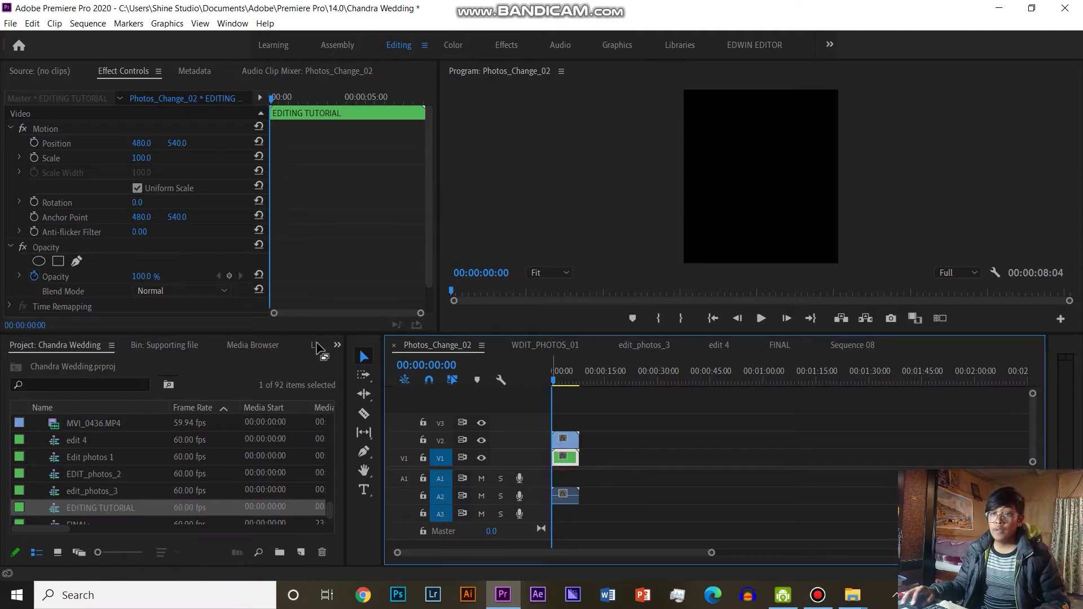
click(338, 345)
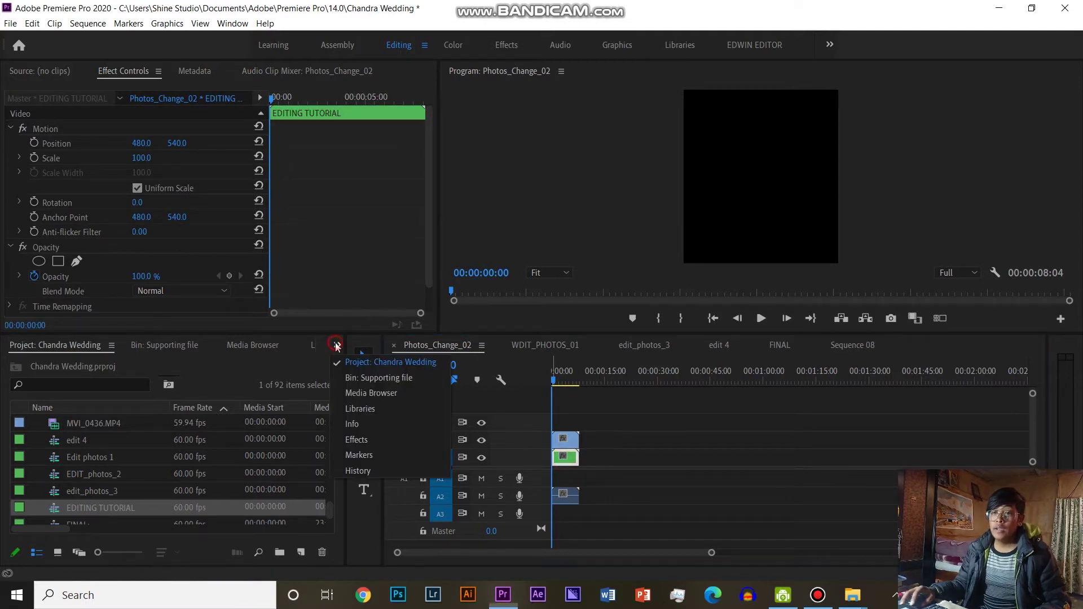
click(358, 440)
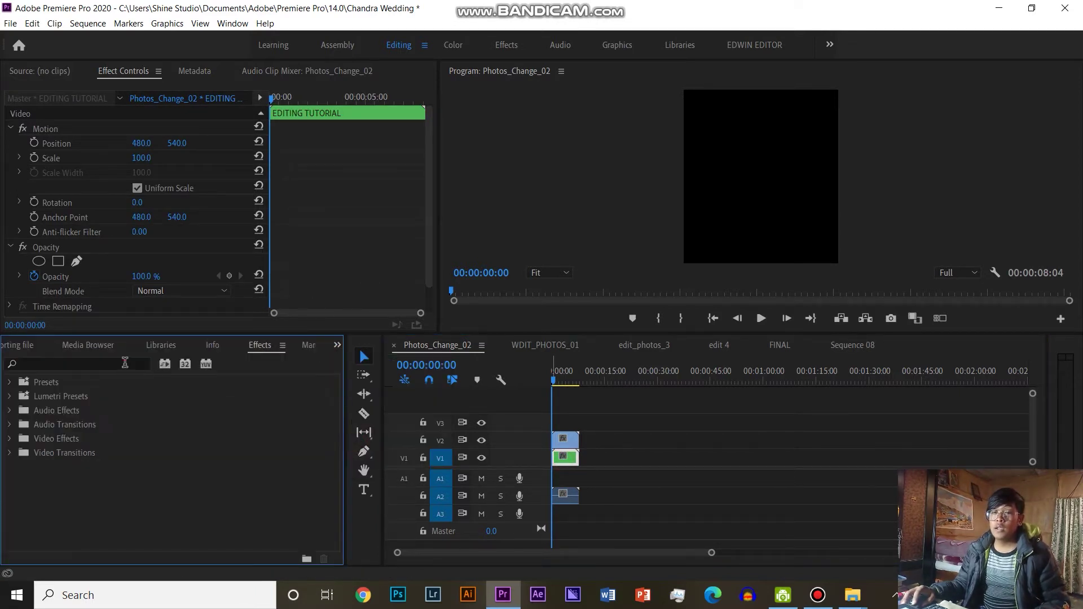
click(126, 364)
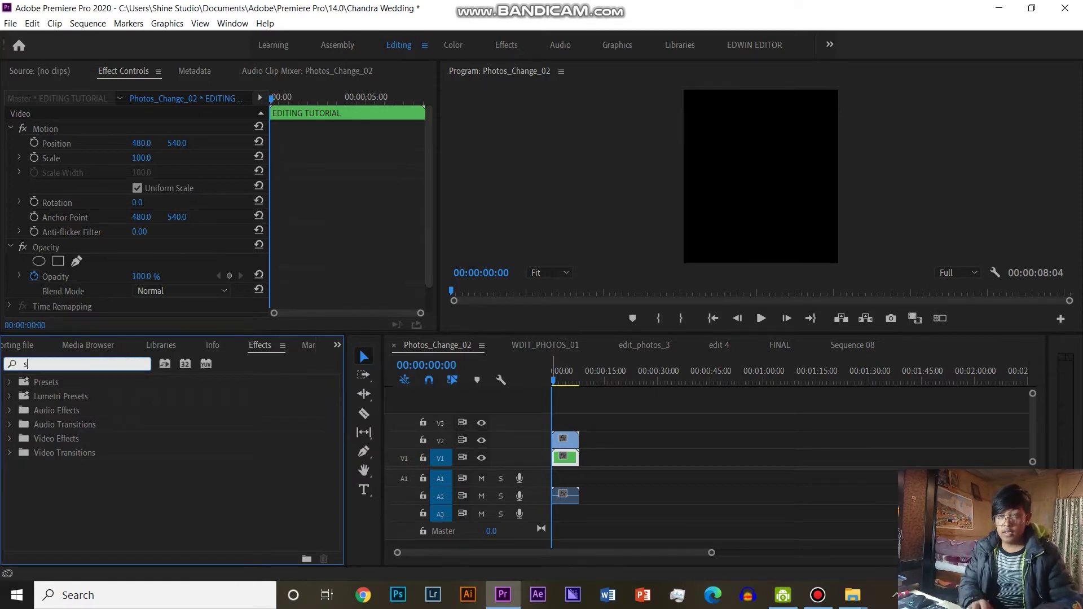
text(set mat)
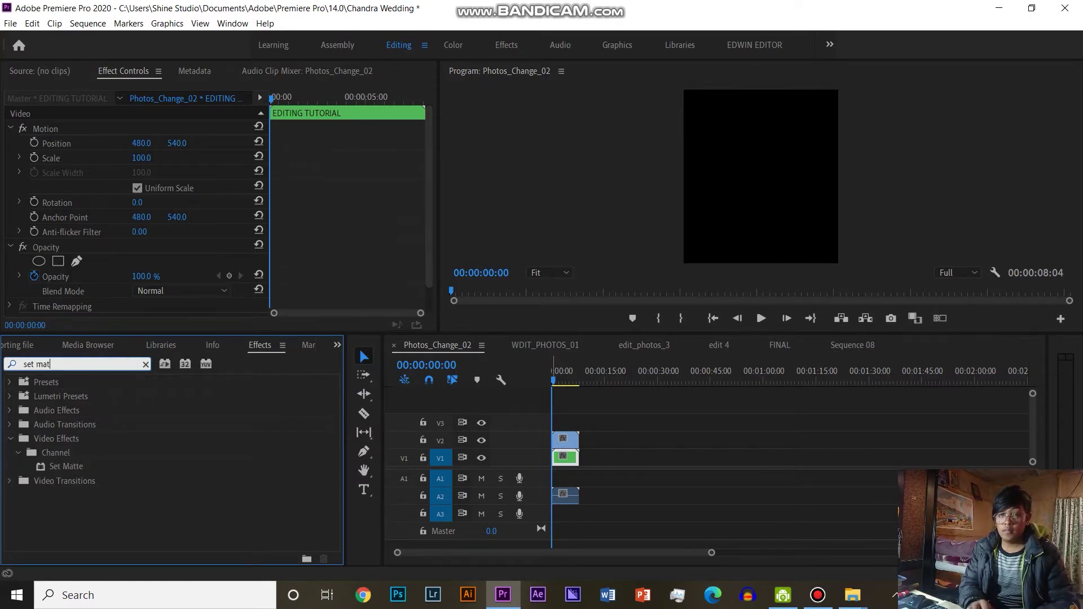
click(75, 467)
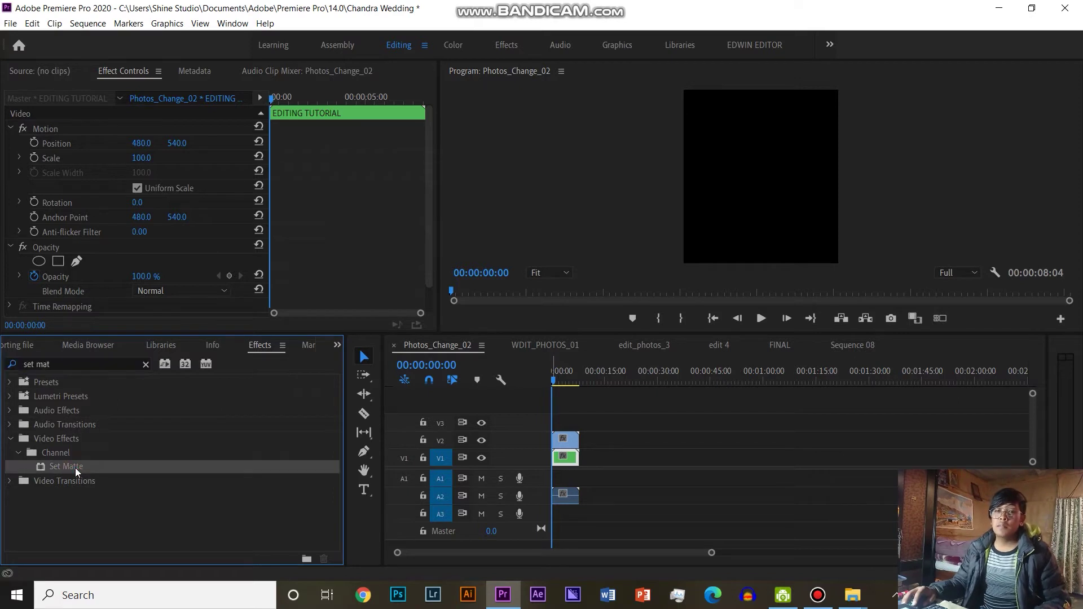
drag(56, 465, 563, 461)
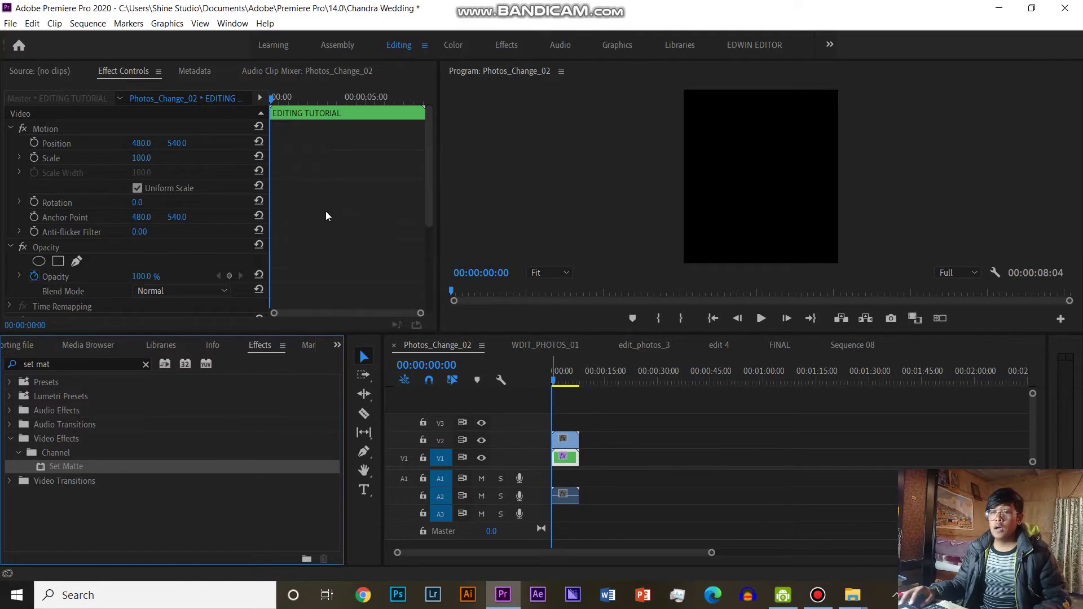
scroll(299, 249, down, 5)
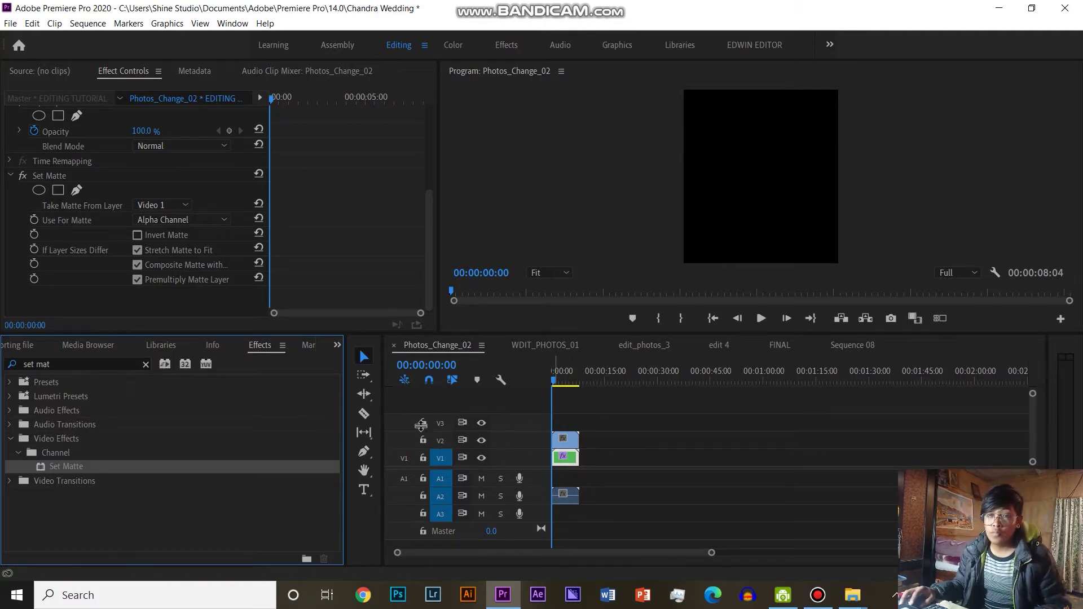
Set Matte's Take Matte From Layer to Video 2 and Use For Matte to Lightness.
click(184, 205)
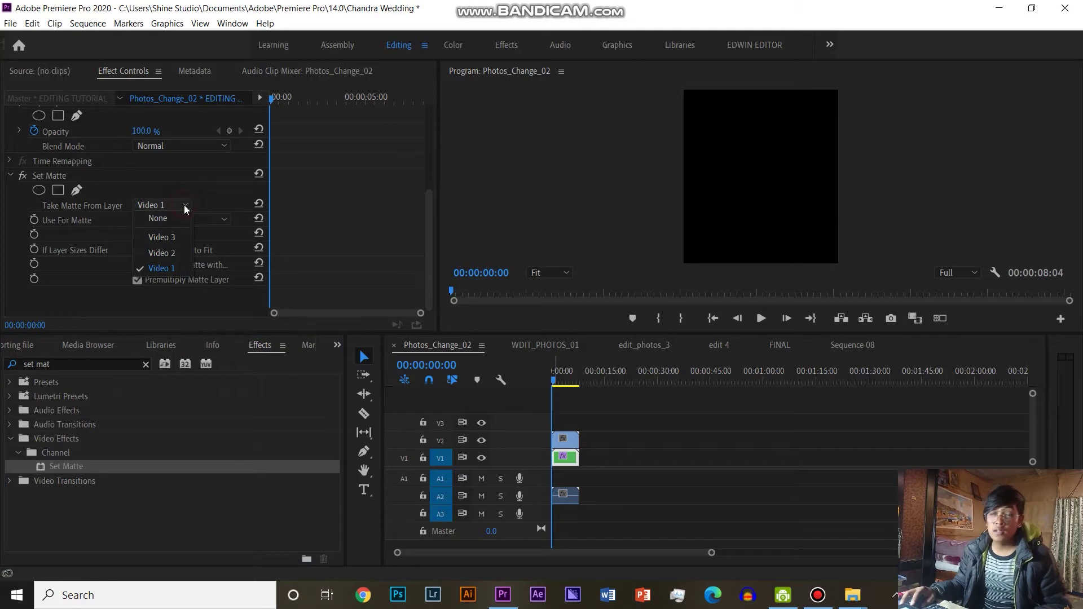
click(170, 255)
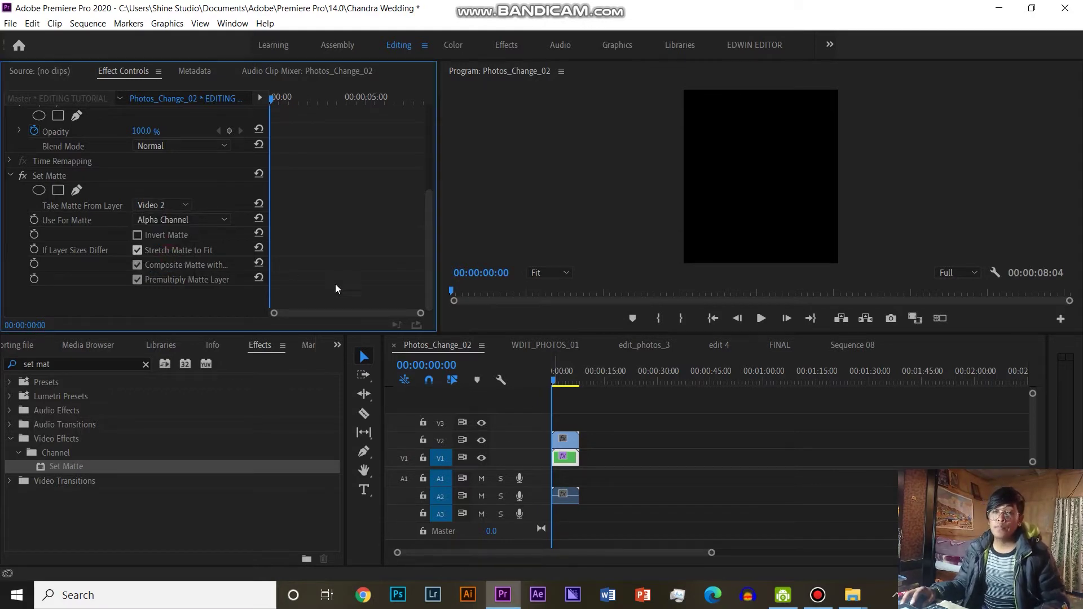
click(224, 223)
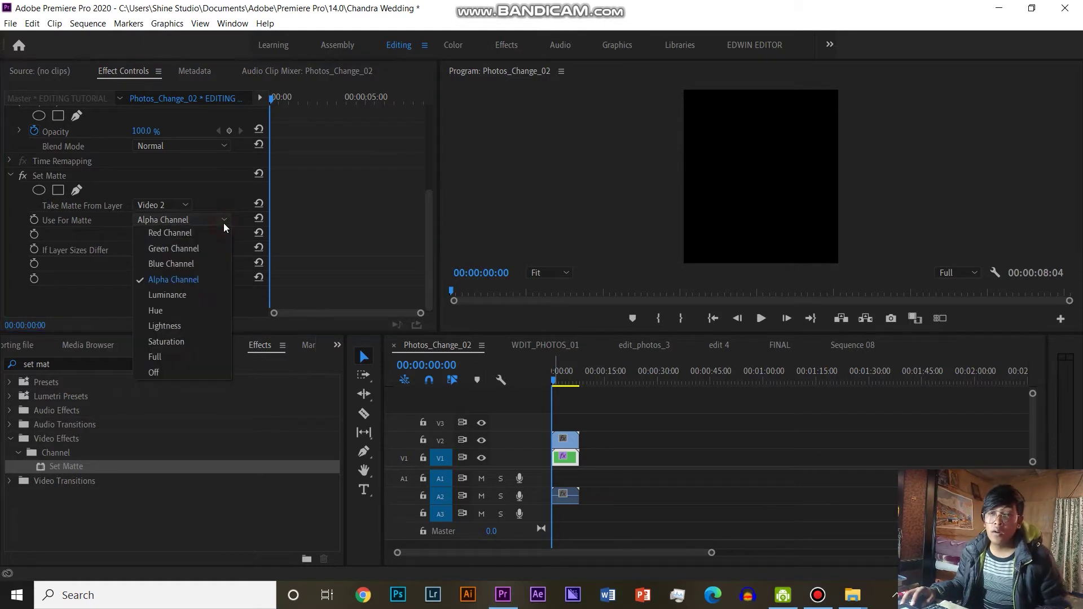
click(182, 327)
click(656, 426)
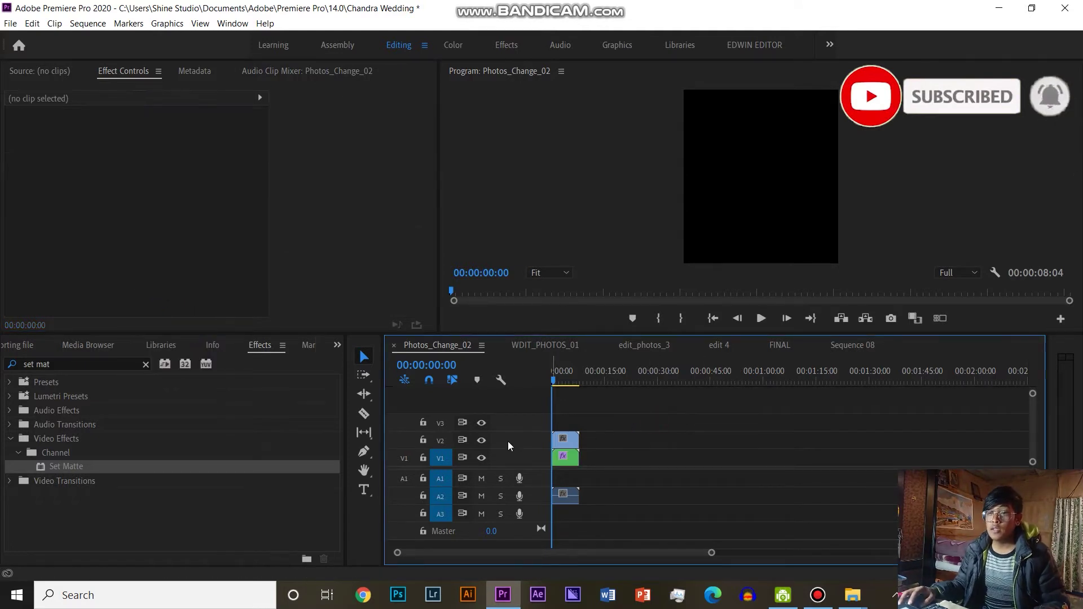
Preview playback with V2's output hidden, then again with the mask track visible for comparison.
click(481, 441)
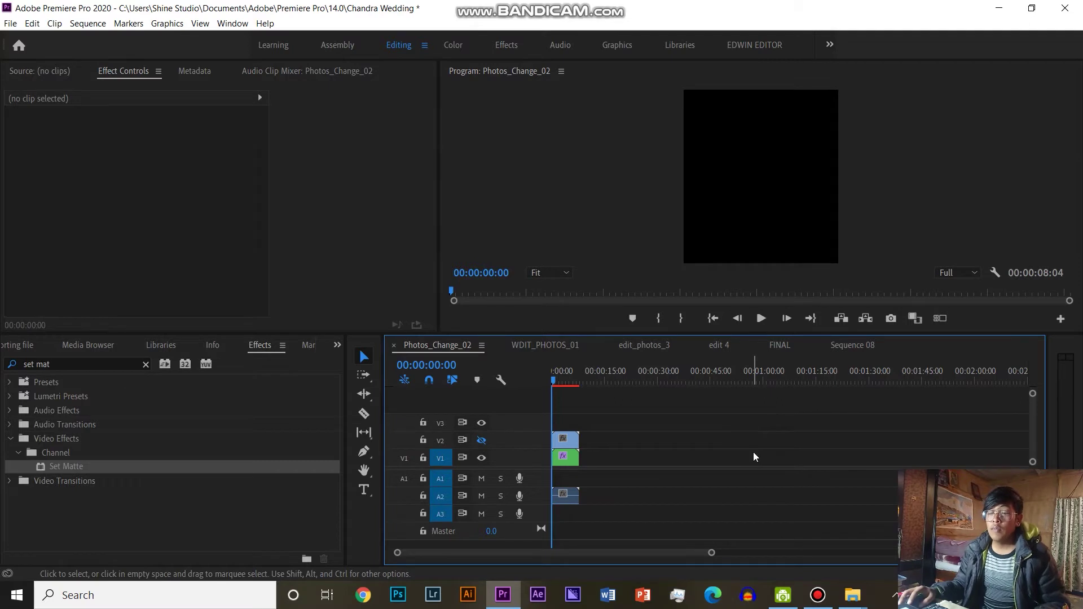
key(space)
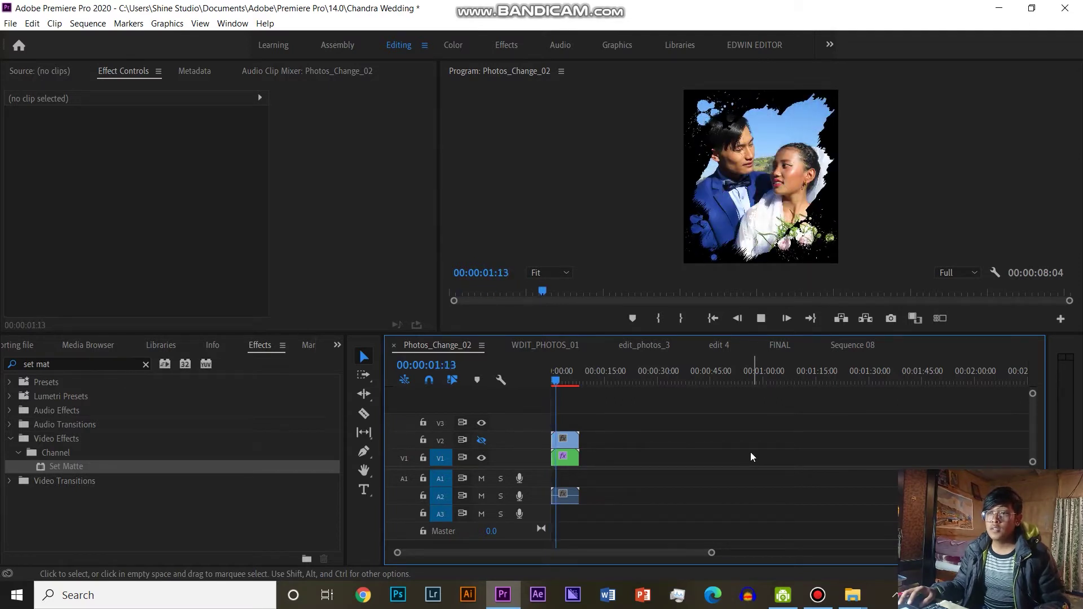
key(space)
drag(563, 388, 517, 381)
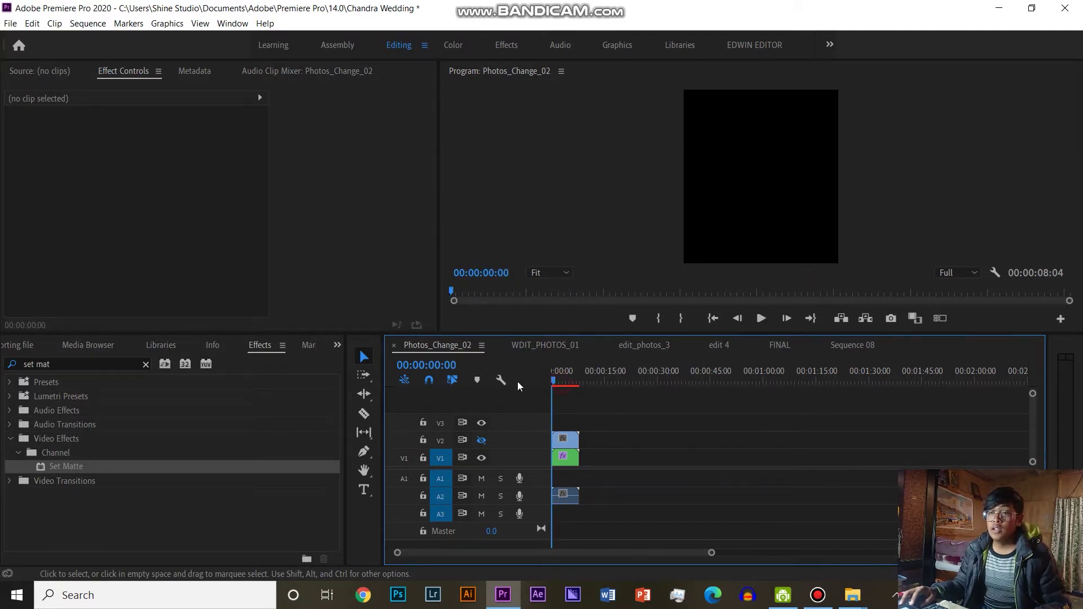
click(481, 441)
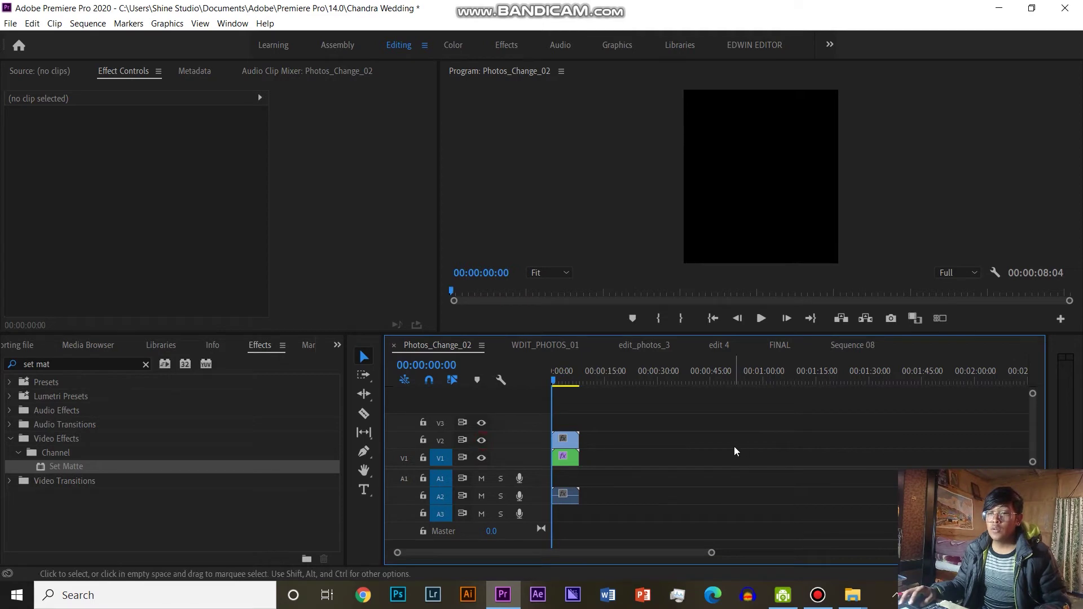
key(space)
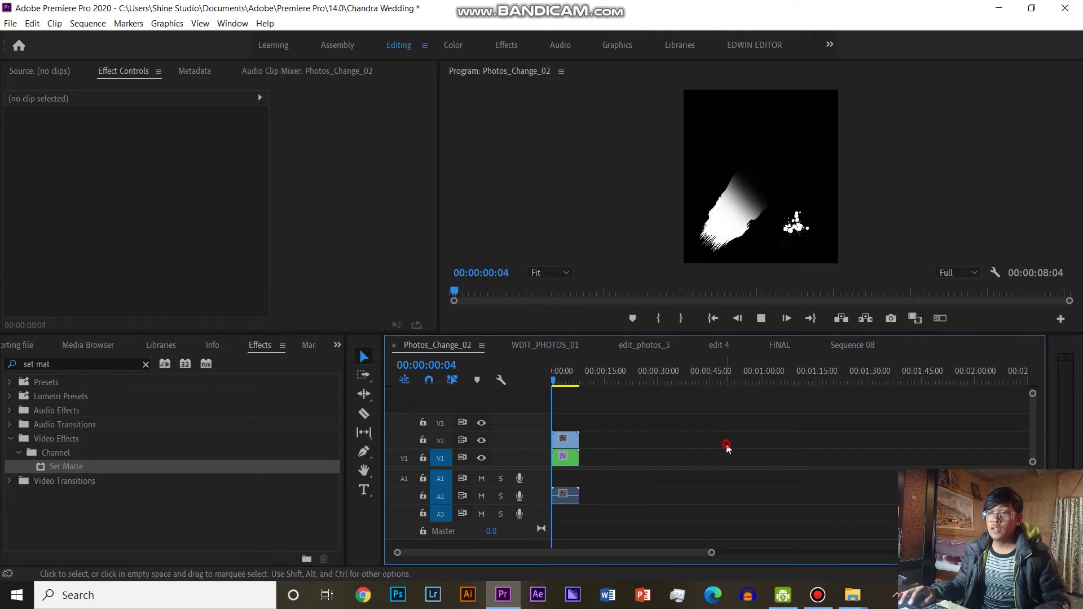
key(space)
Hide V2's output again, play the matted photo from the start, and select MASK_01.
click(481, 440)
key(Home)
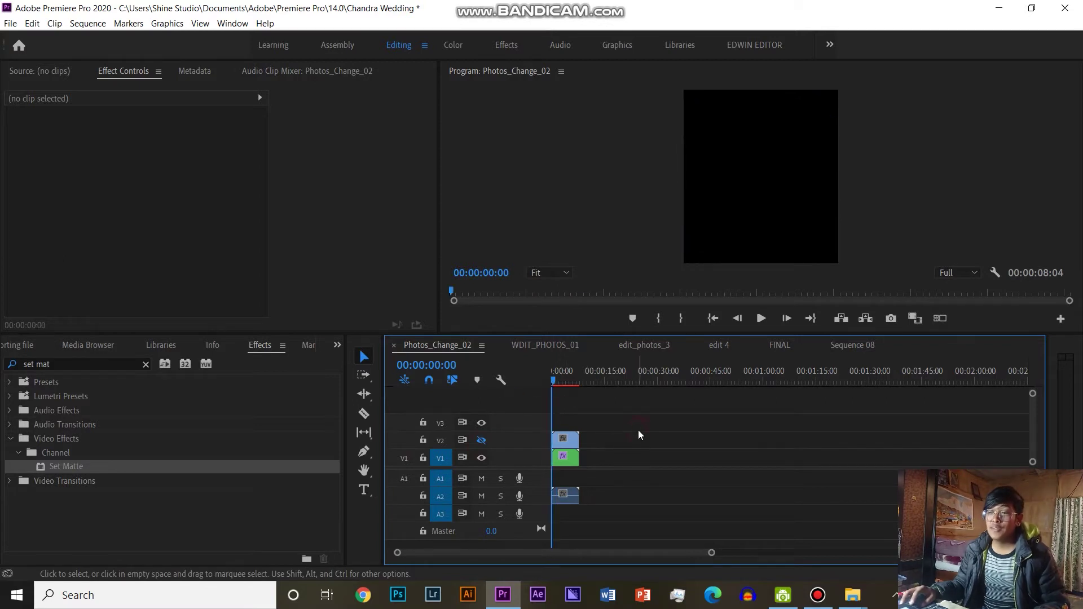
key(space)
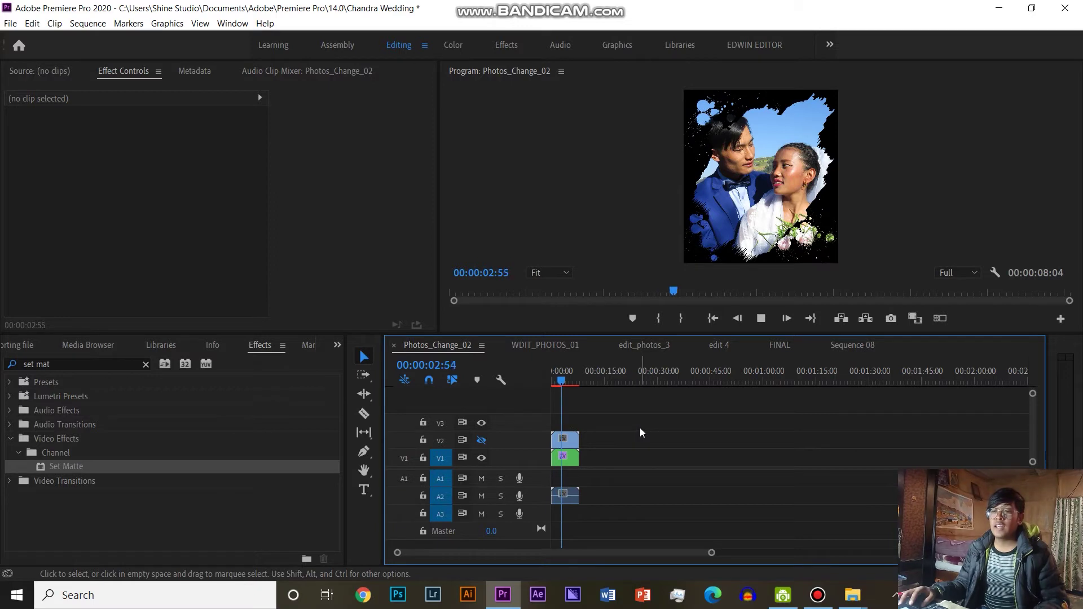
key(space)
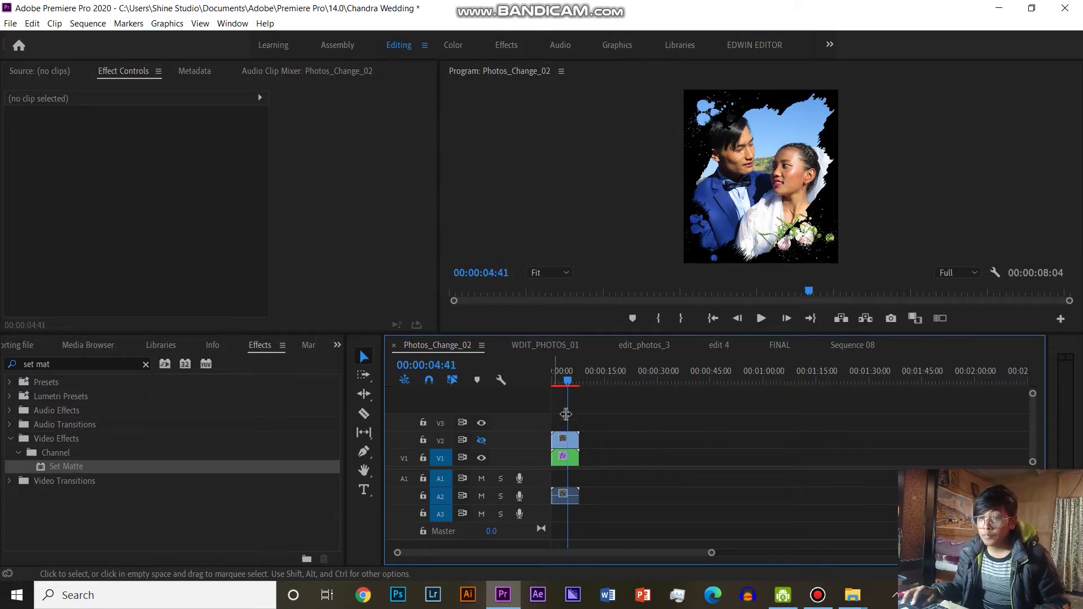
click(565, 440)
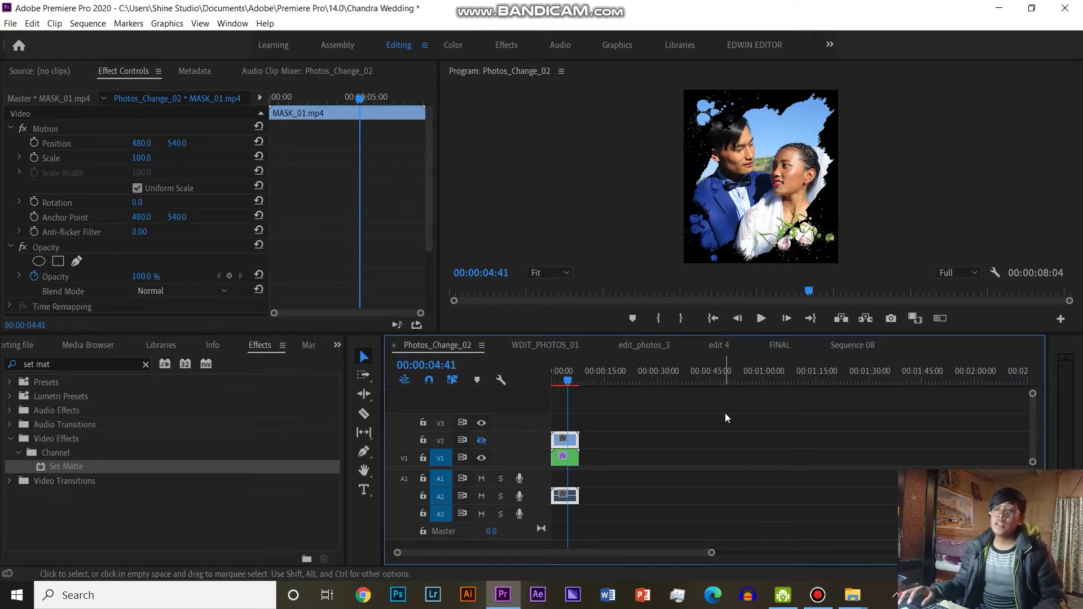
In Sequence 08, move the FINAL clip right to about 00:01:40, leaving a gap at the start.
click(849, 344)
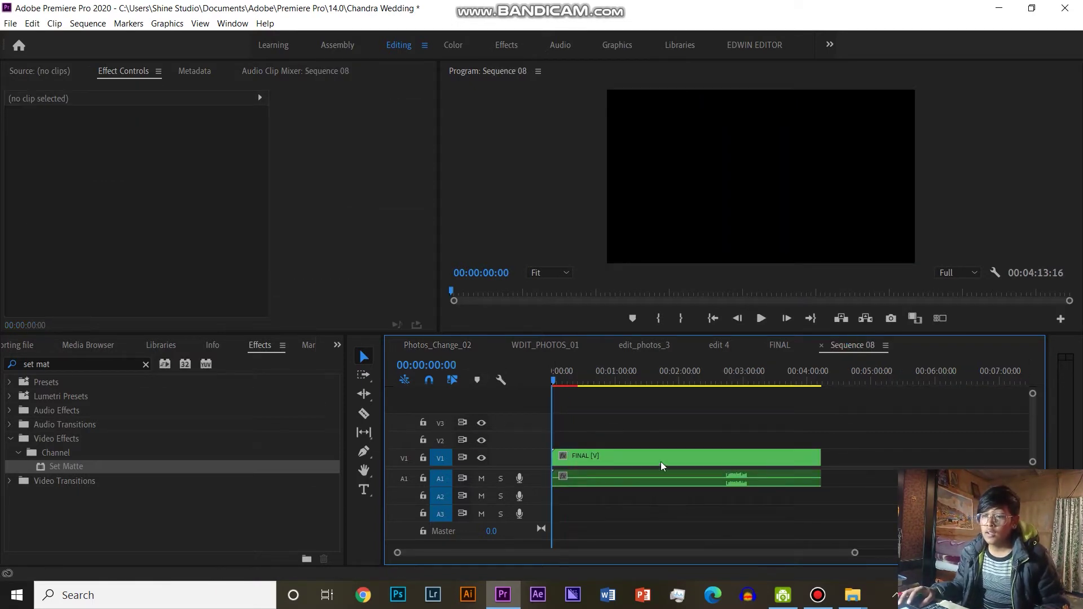
click(609, 458)
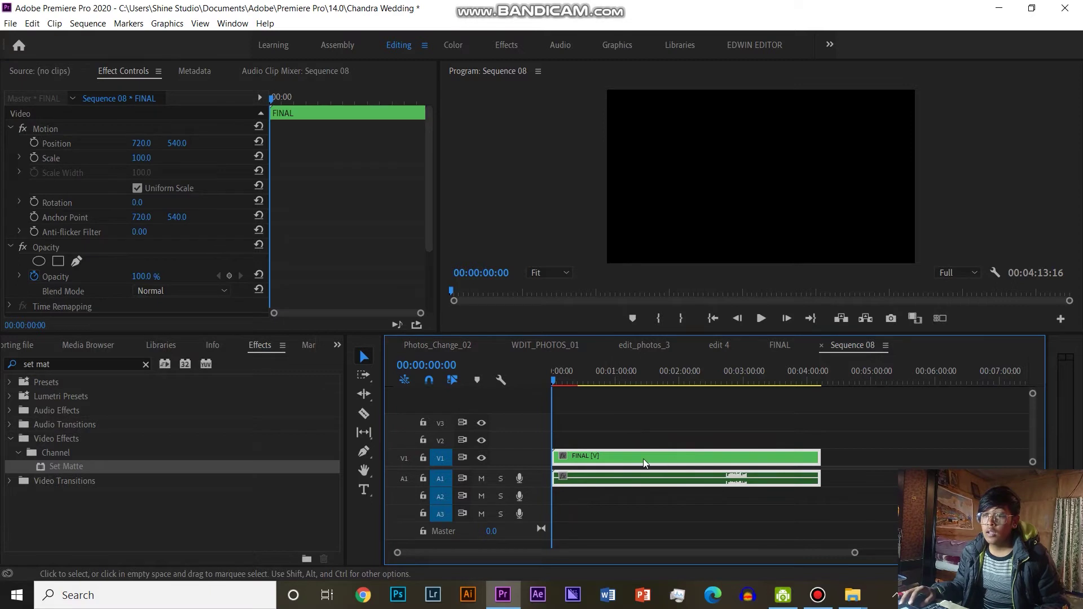
click(621, 436)
drag(601, 457, 709, 458)
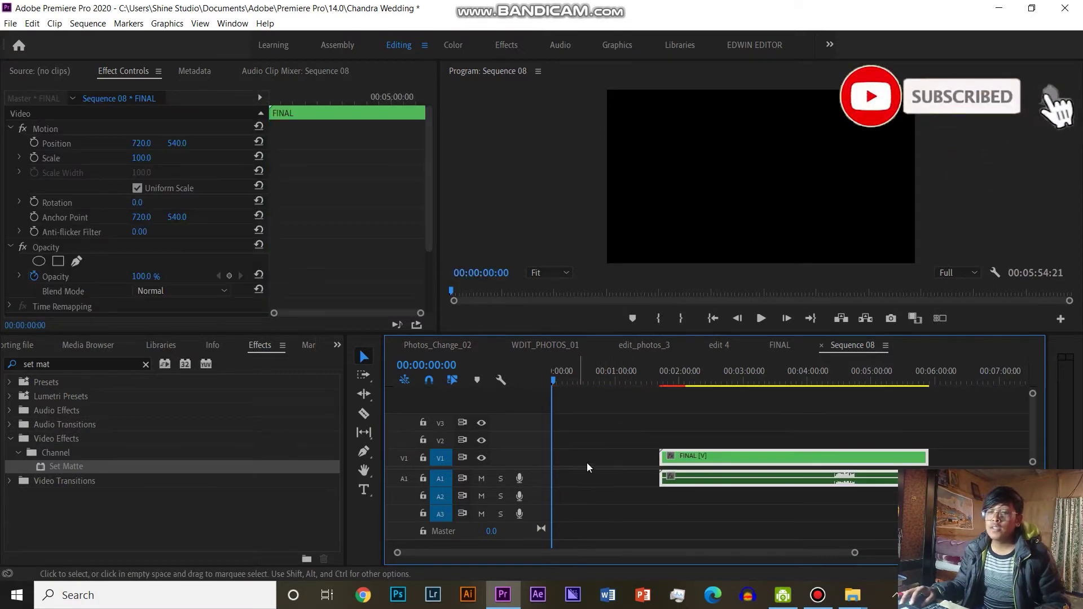
click(587, 461)
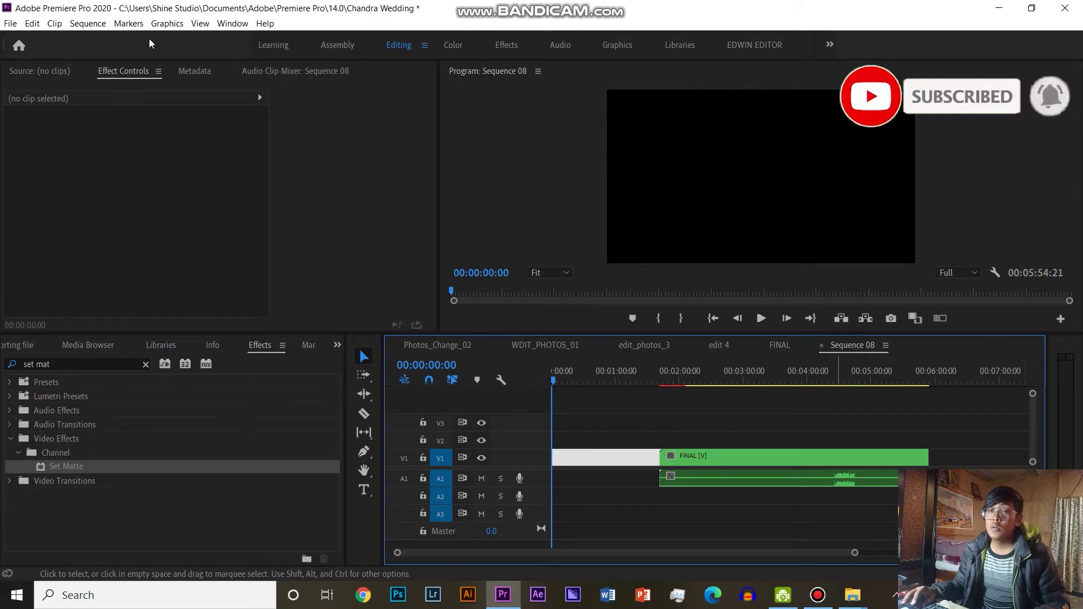
click(87, 23)
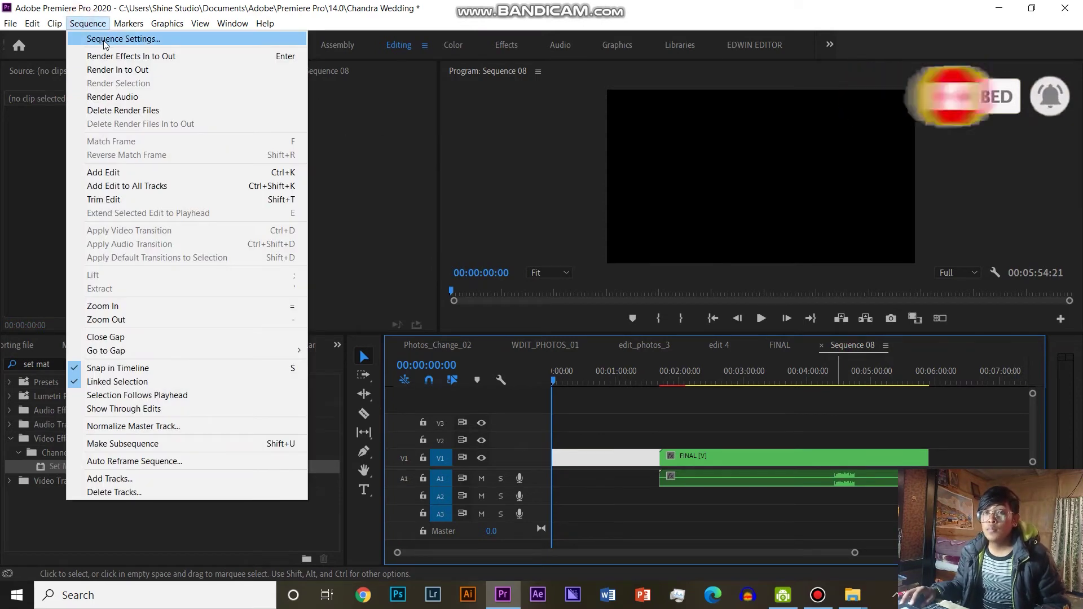
Review Sequence 08's editing mode presets, keep HDV 1080p, and cancel the settings dialog.
click(103, 40)
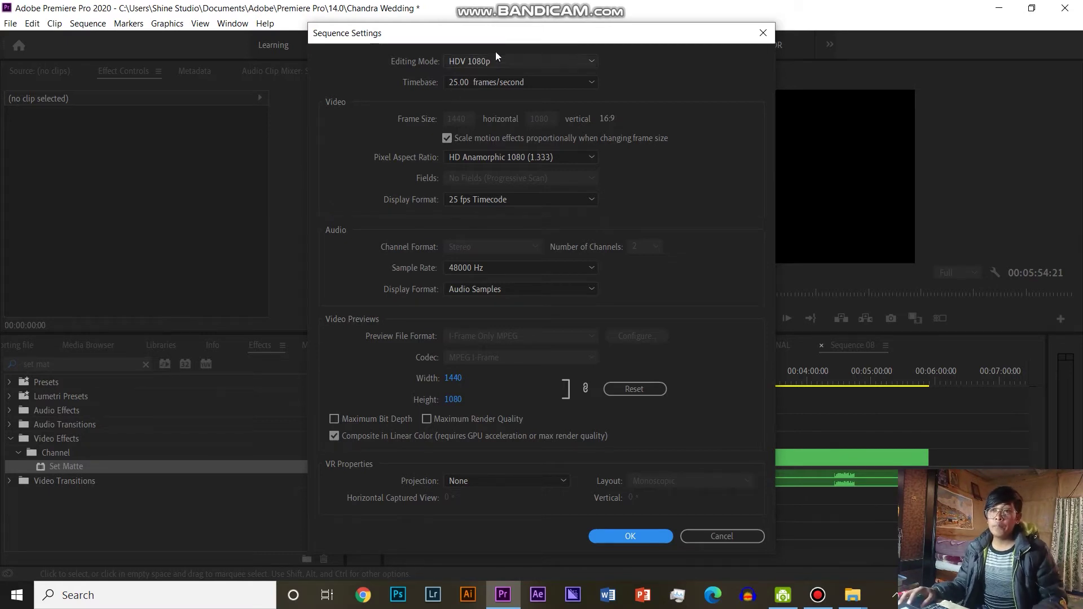
drag(517, 37, 547, 32)
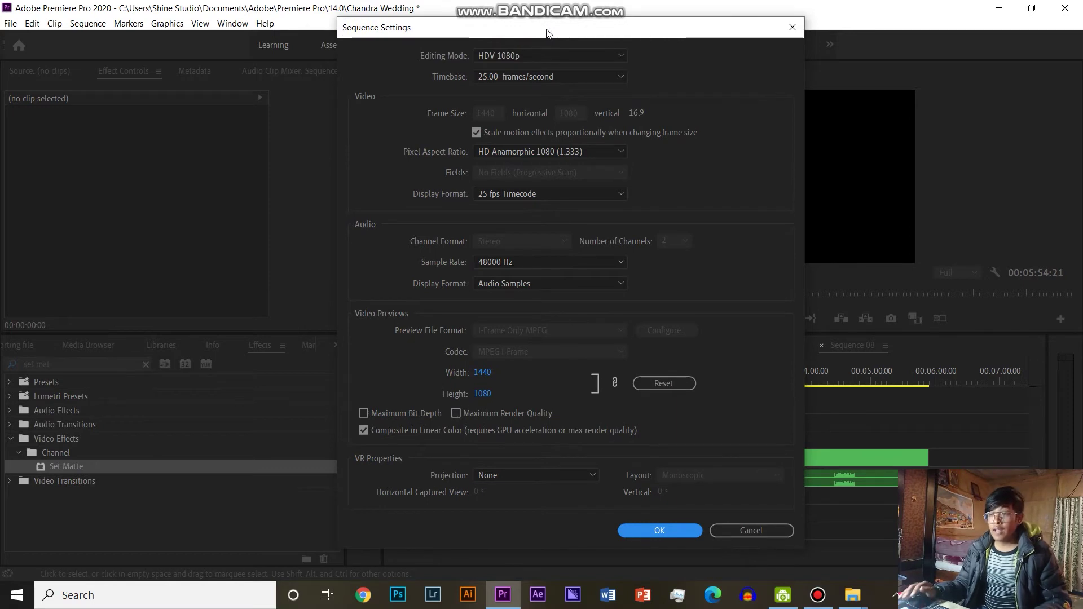
click(575, 56)
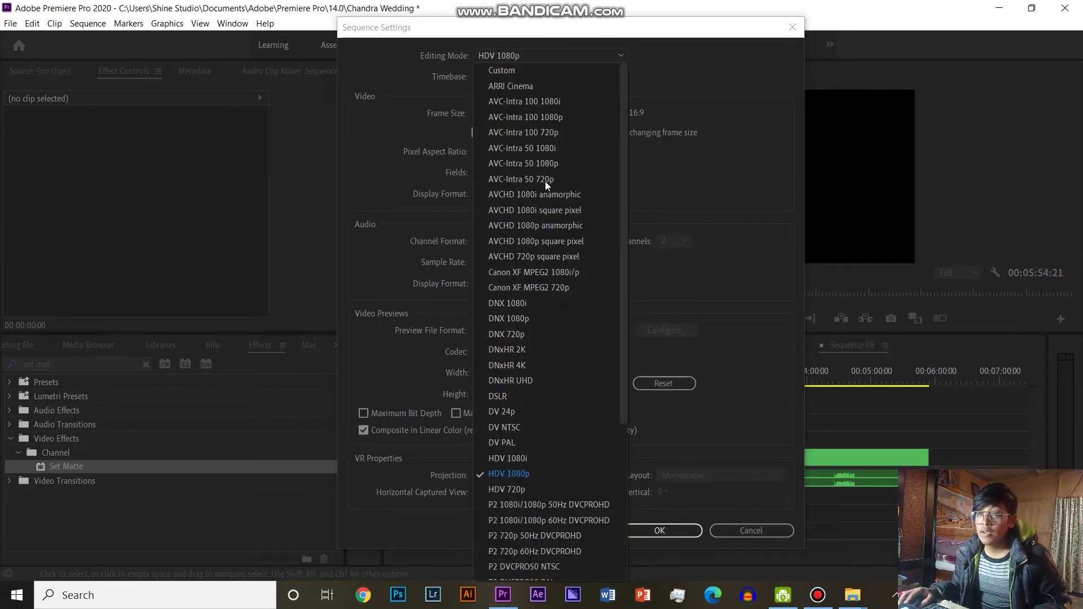
scroll(515, 299, down, 5)
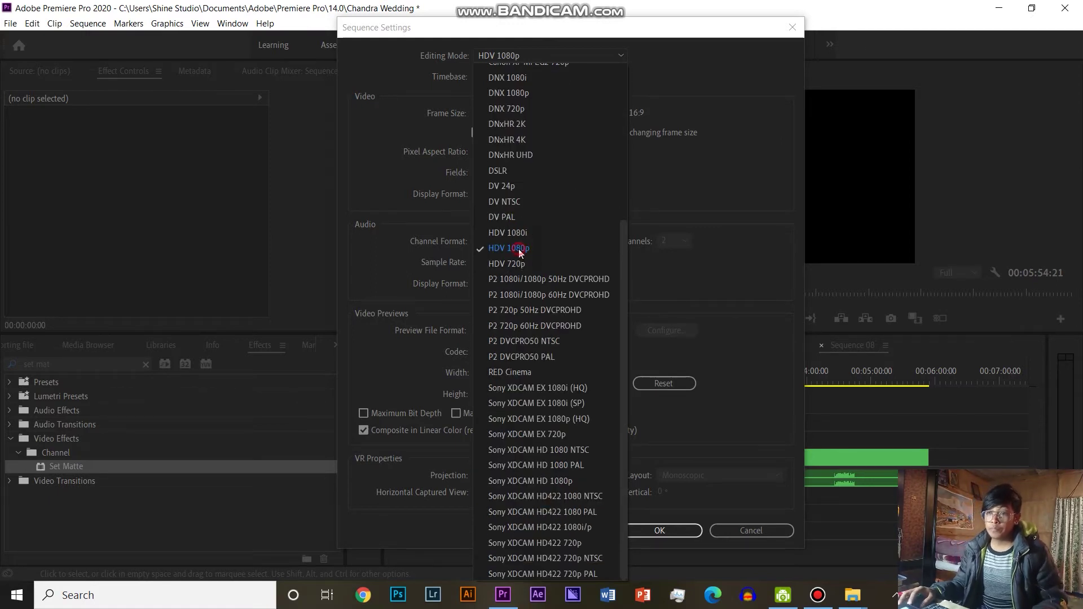
click(705, 262)
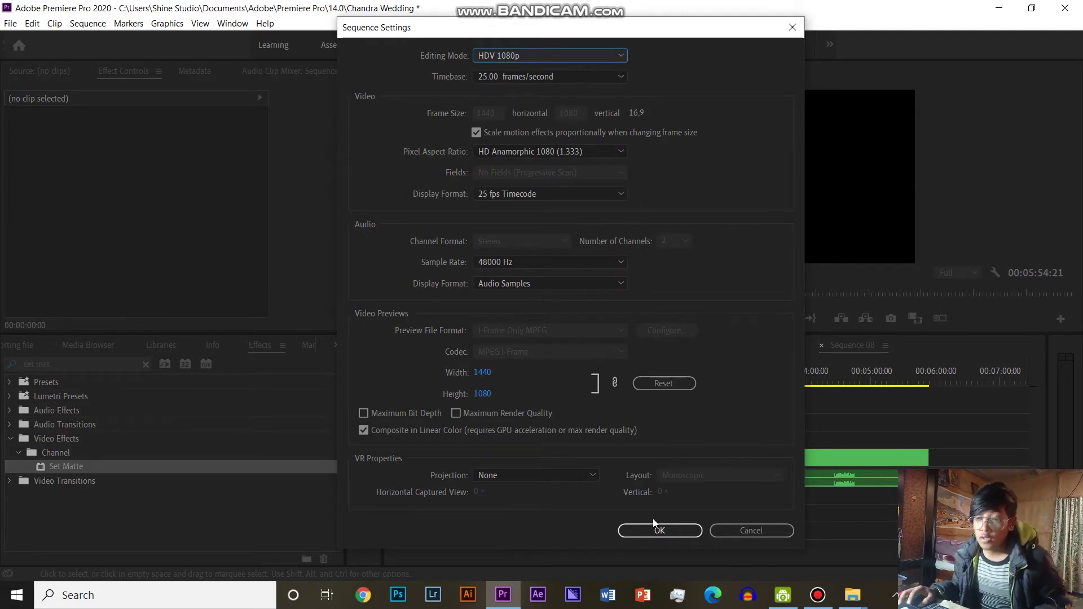
click(752, 533)
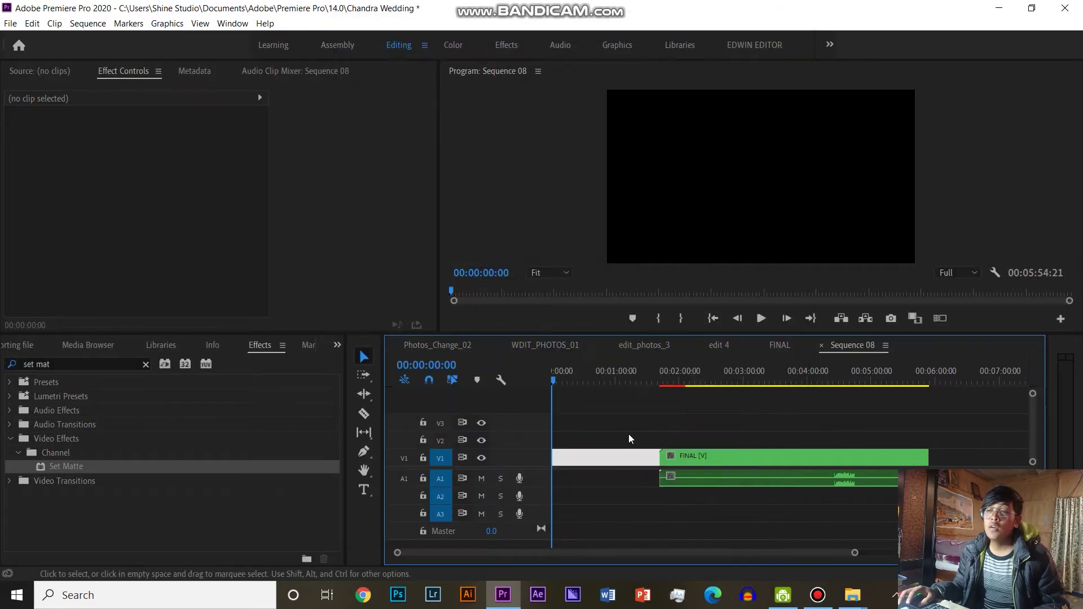
click(1000, 7)
double_click(664, 38)
click(224, 107)
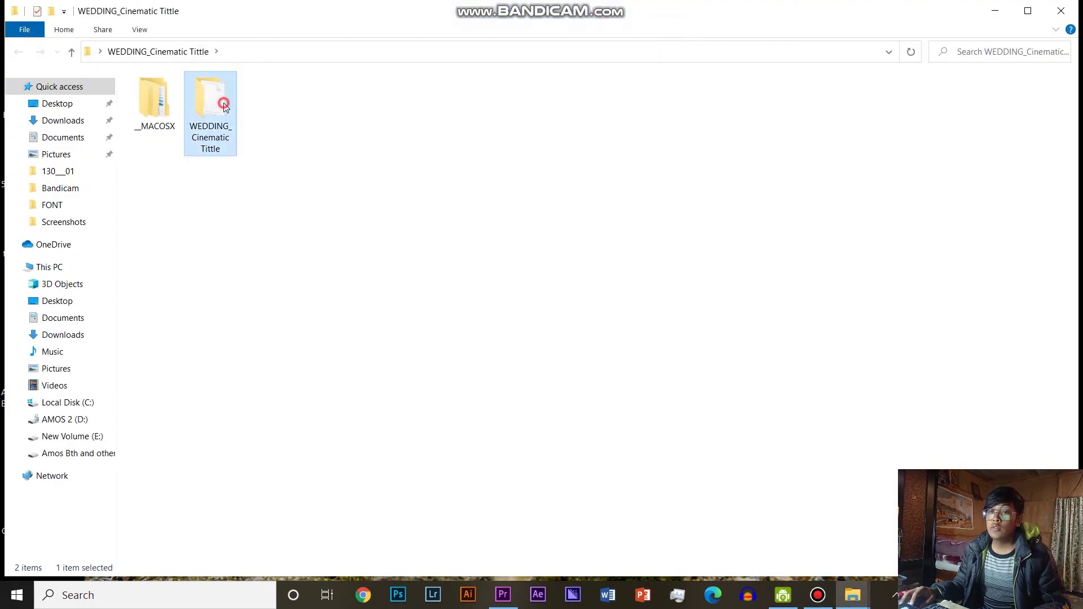
double_click(224, 108)
double_click(406, 159)
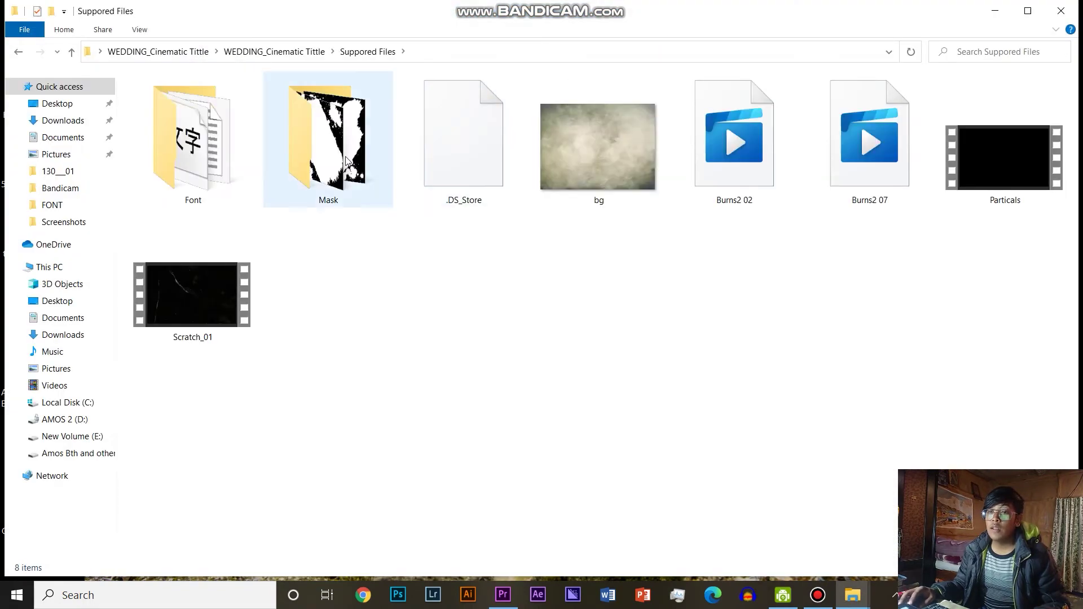
click(507, 604)
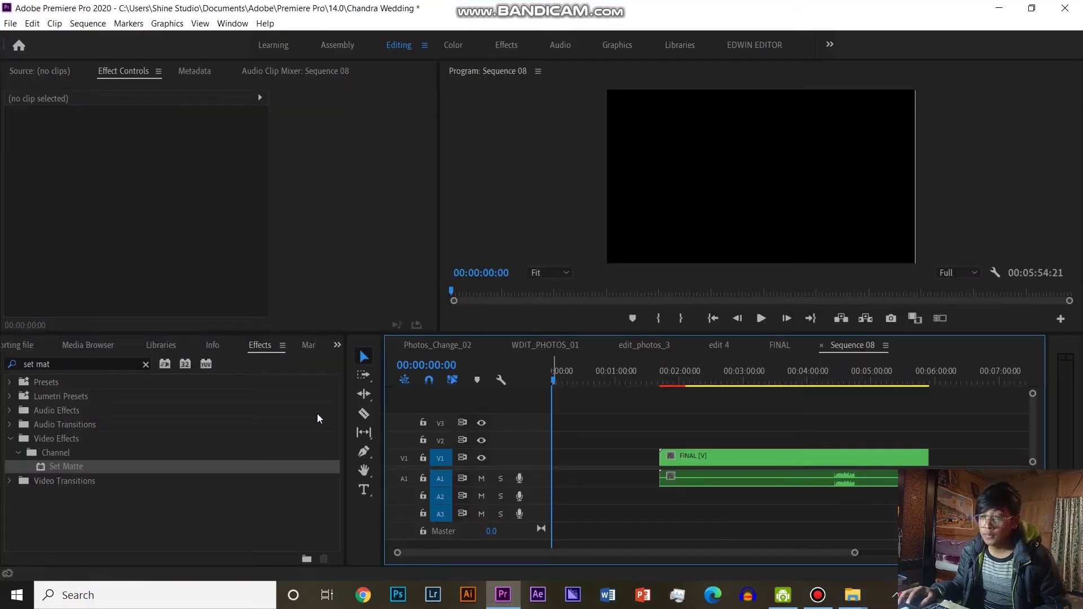
Clear the effects search and drag bg.jpg from the Supporting file bin onto V1 at 0:00.
click(146, 365)
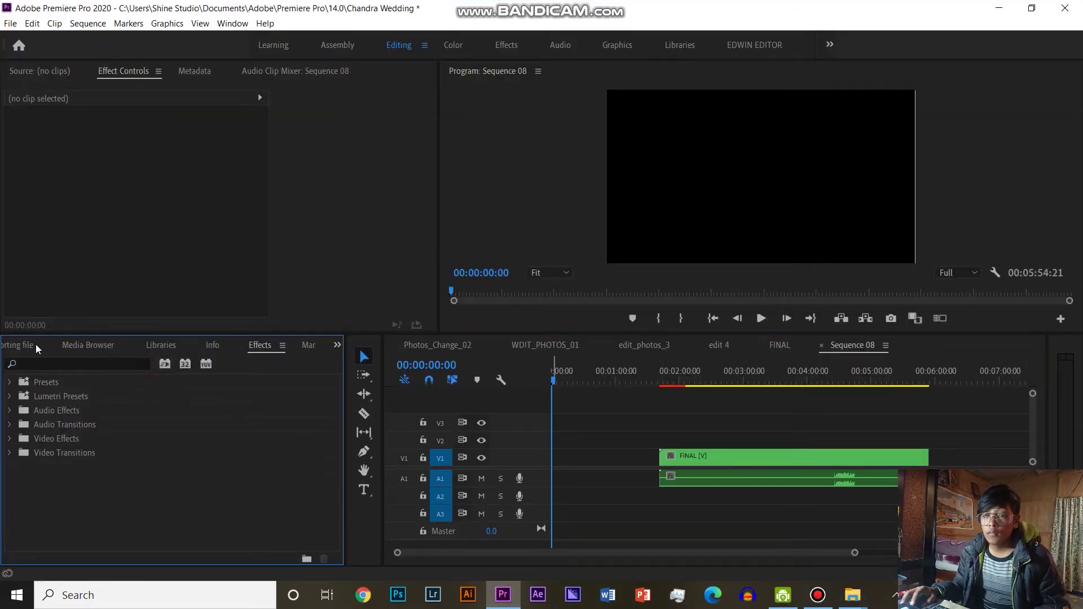
click(22, 345)
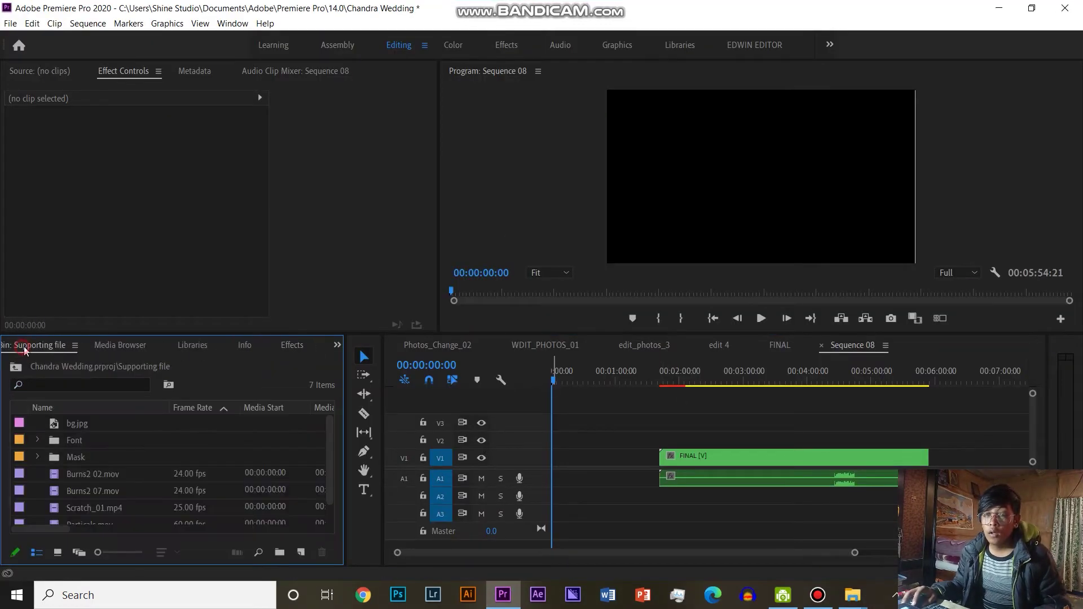
click(41, 458)
scroll(152, 462, down, 2)
scroll(154, 456, up, 2)
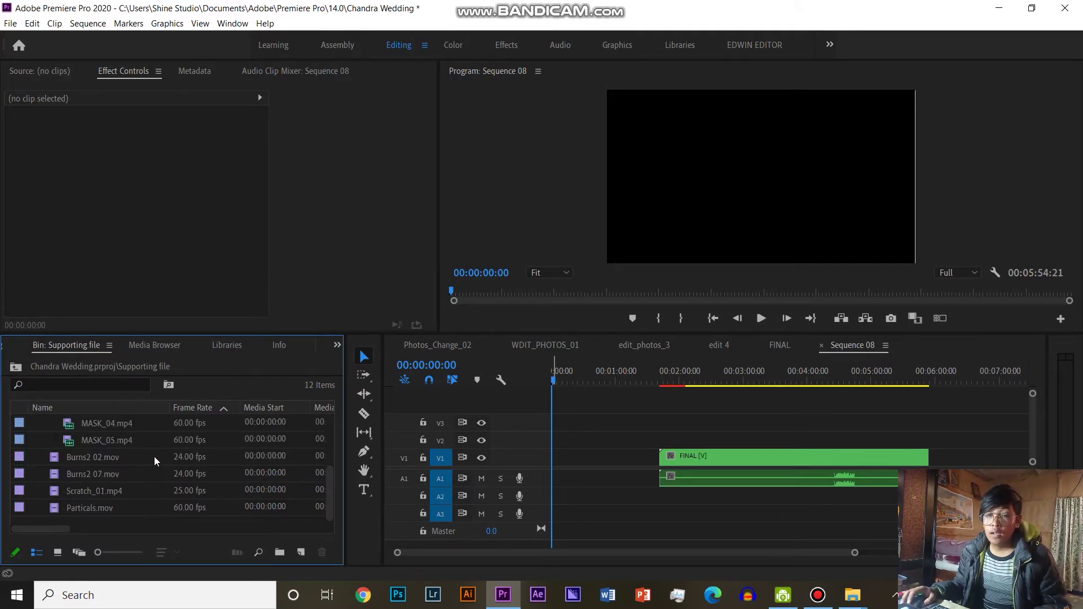
click(38, 457)
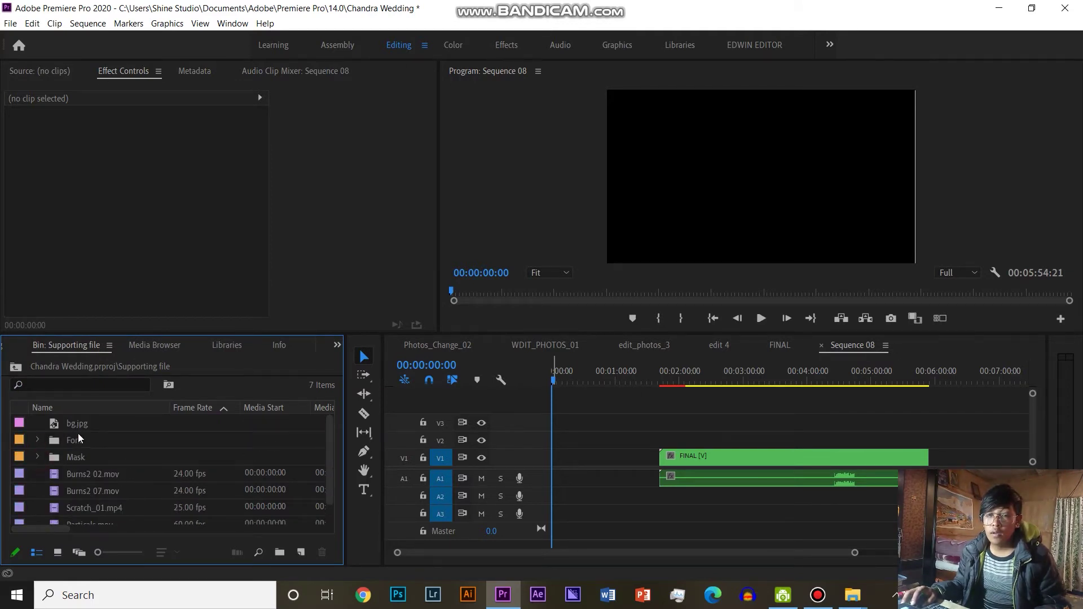
drag(85, 427, 564, 458)
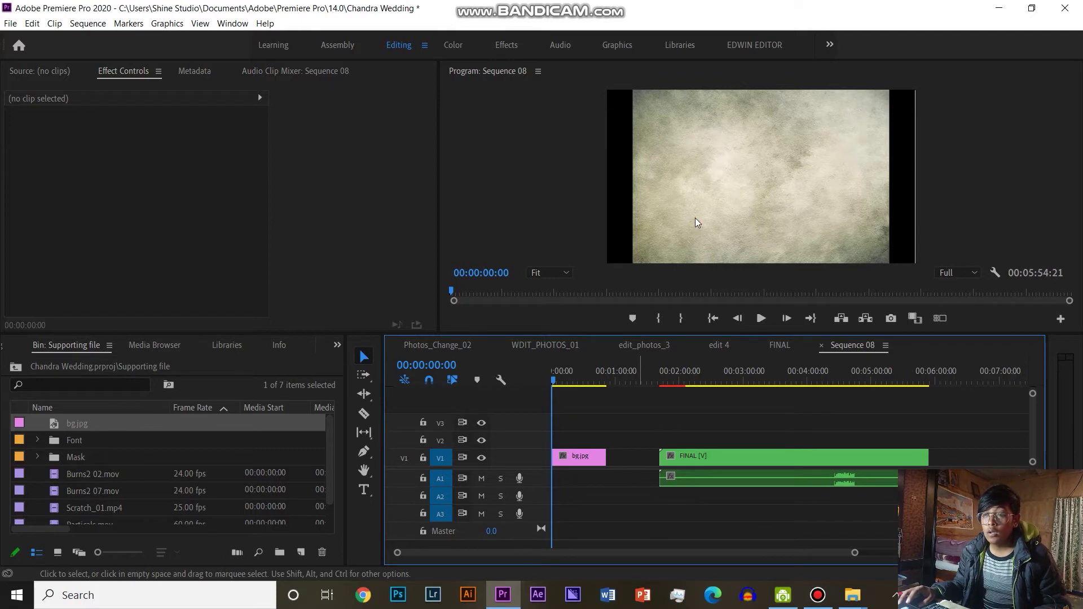
Scale bg.jpg up to 120.6 in the Program monitor so it fills the frame.
click(696, 219)
drag(625, 175, 599, 181)
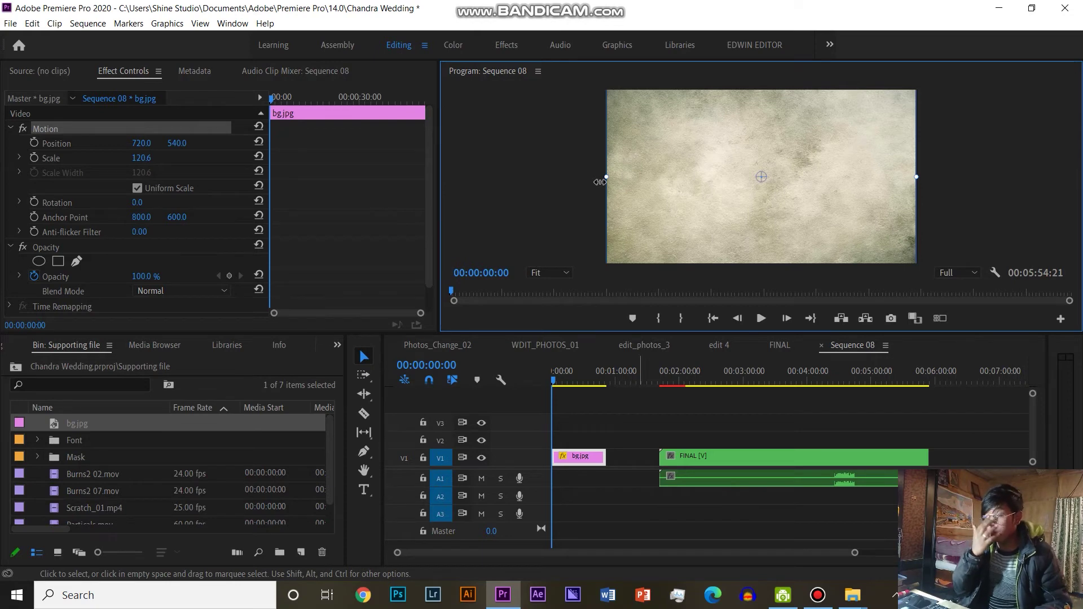
mouse_move(628, 4)
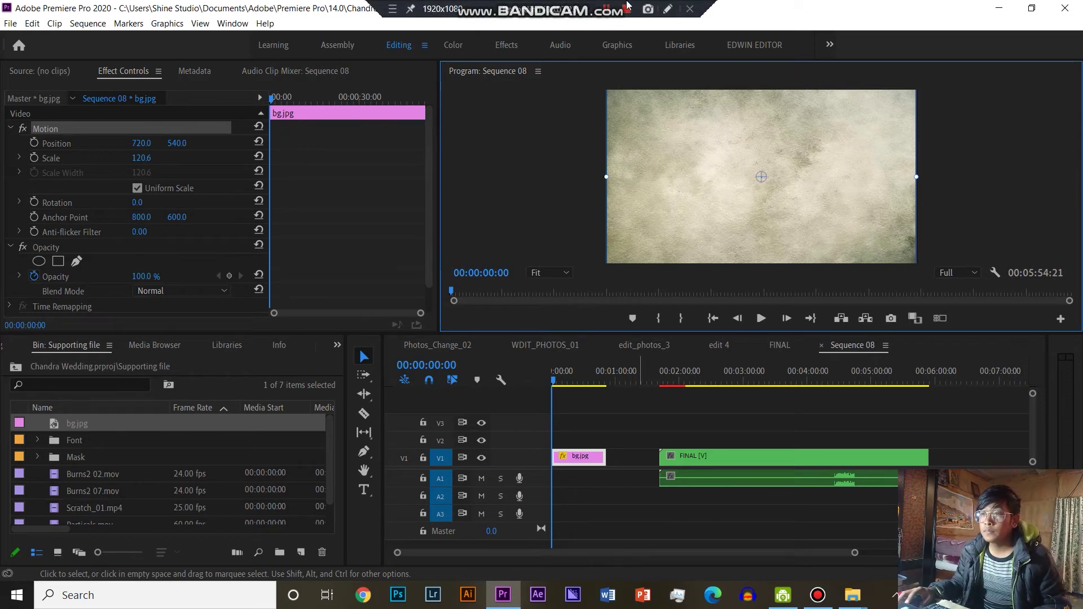
click(613, 425)
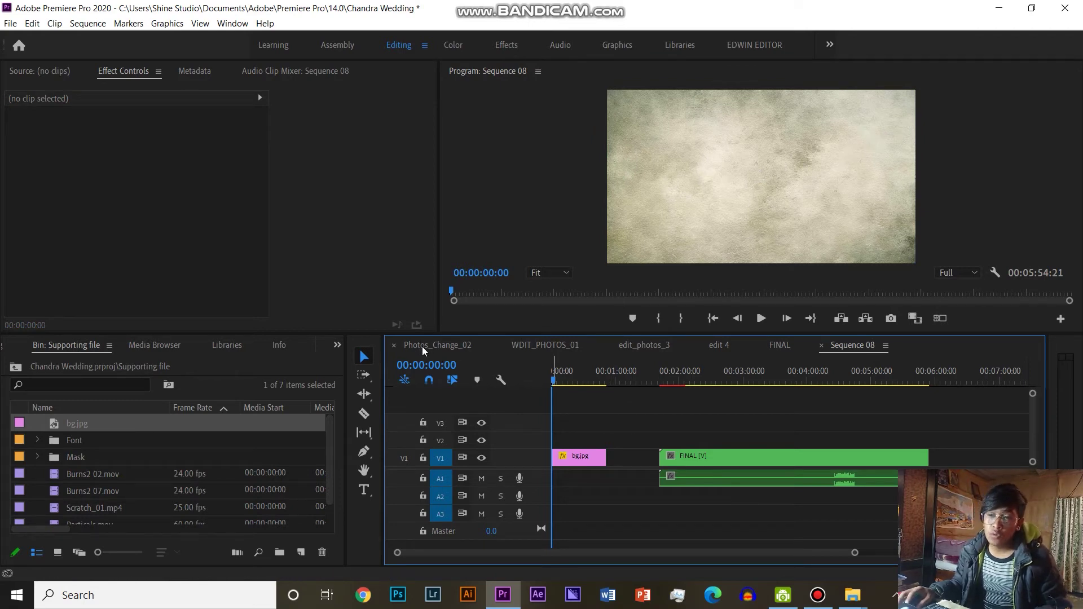
Place Photos_Change_02 on V2 at the start of Sequence 08 and preview the composite.
scroll(174, 493, down, 1)
scroll(174, 493, up, 1)
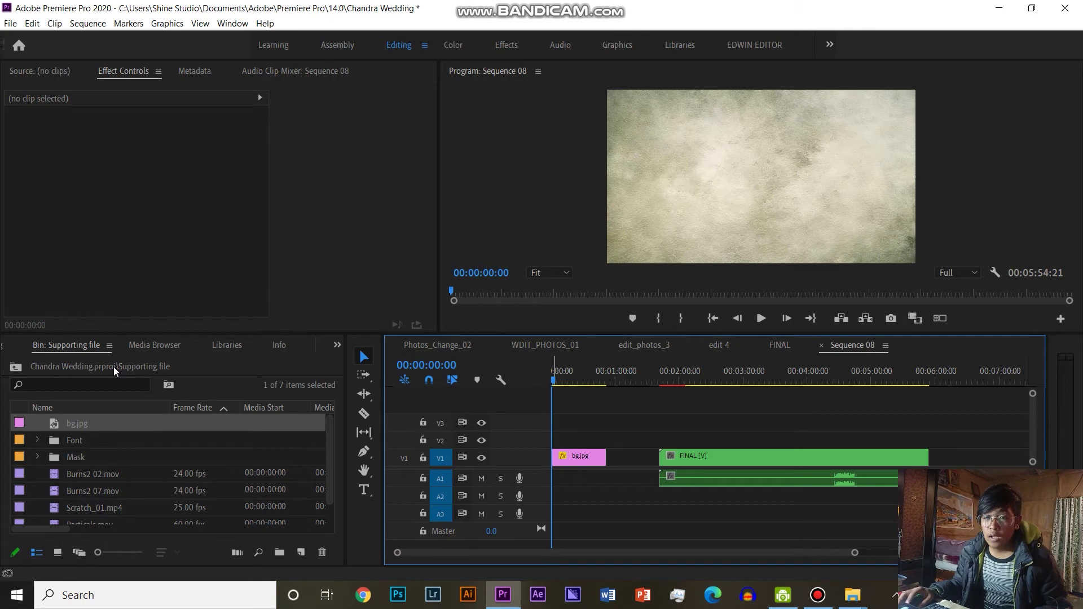
click(10, 350)
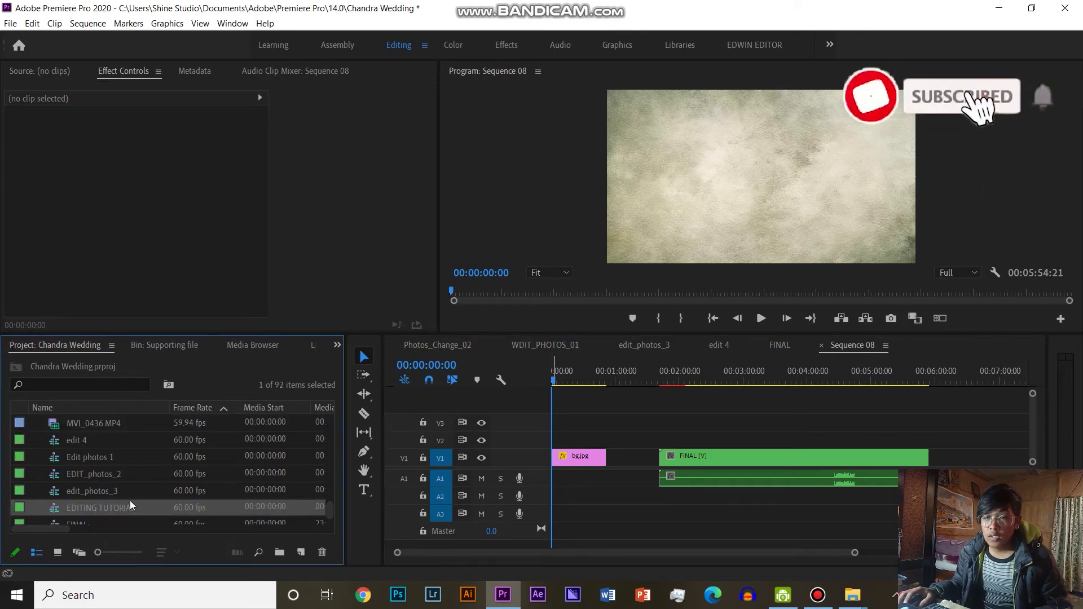
scroll(129, 490, down, 6)
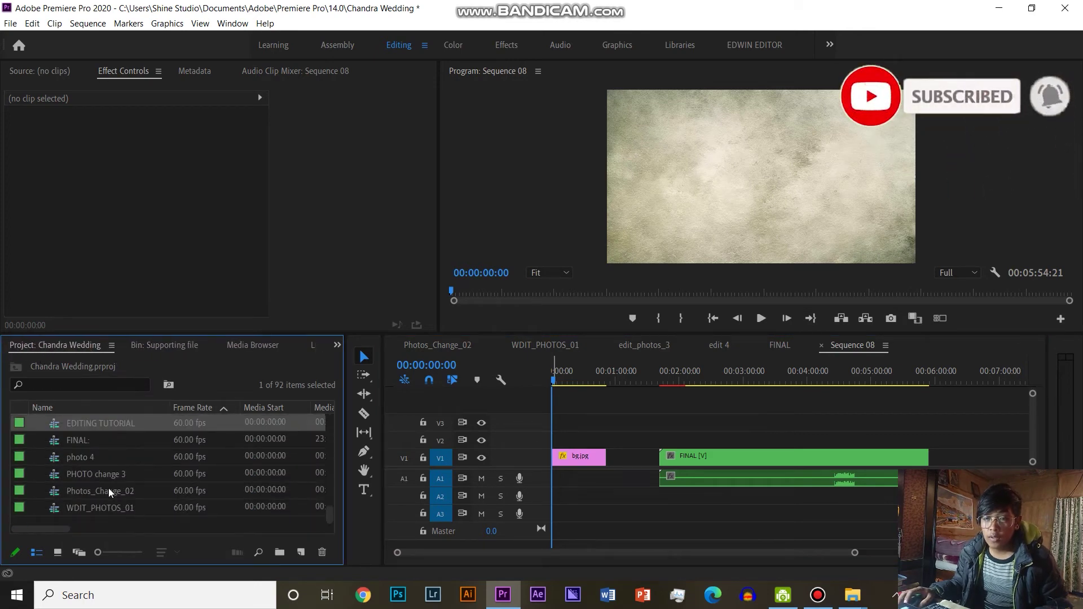
click(104, 492)
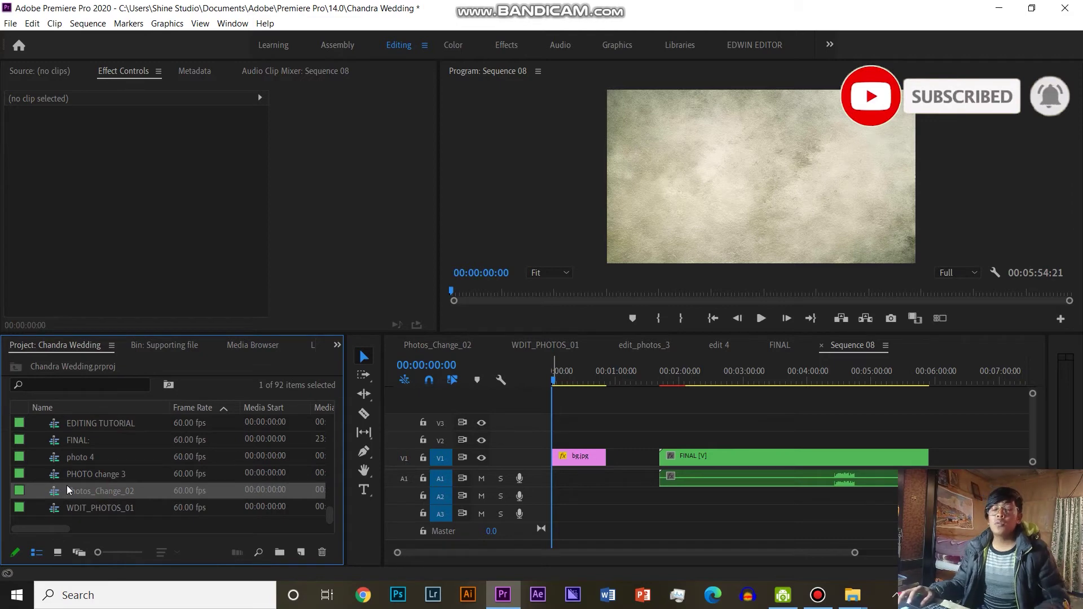
drag(68, 490, 553, 439)
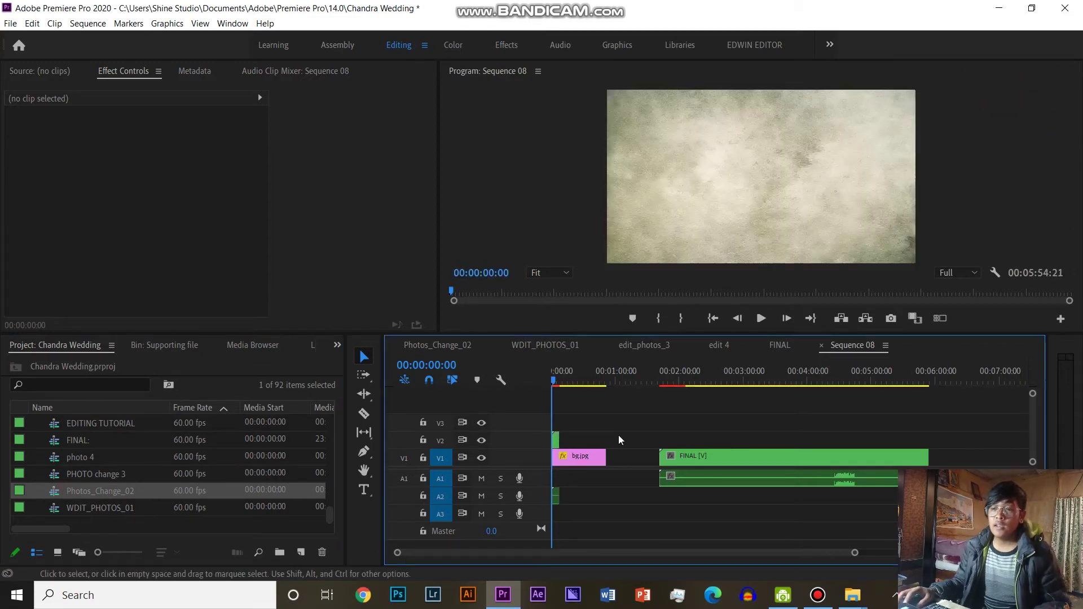
key(space)
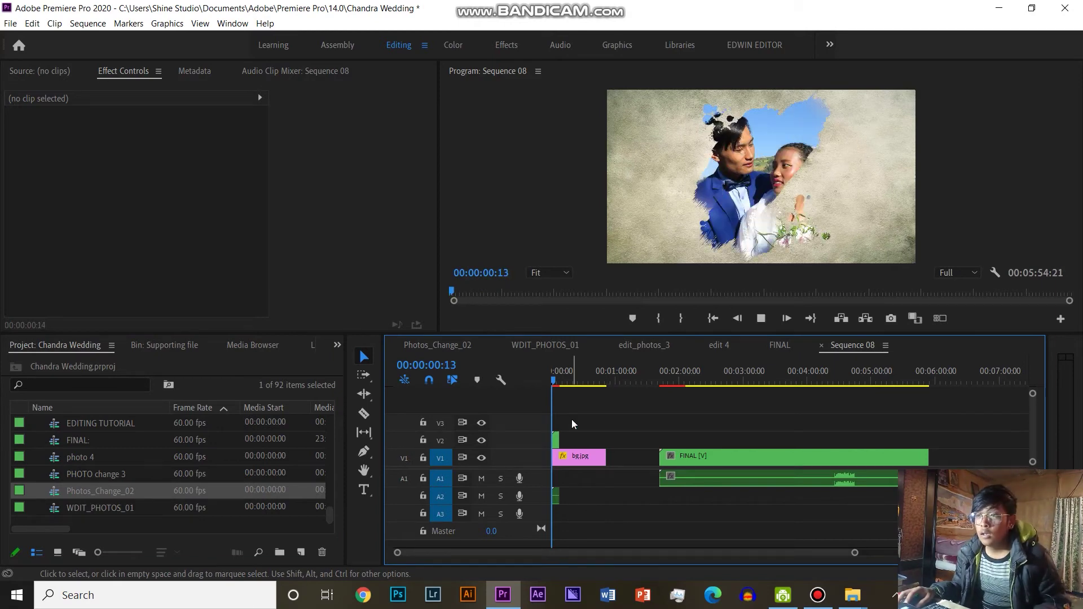
key(space)
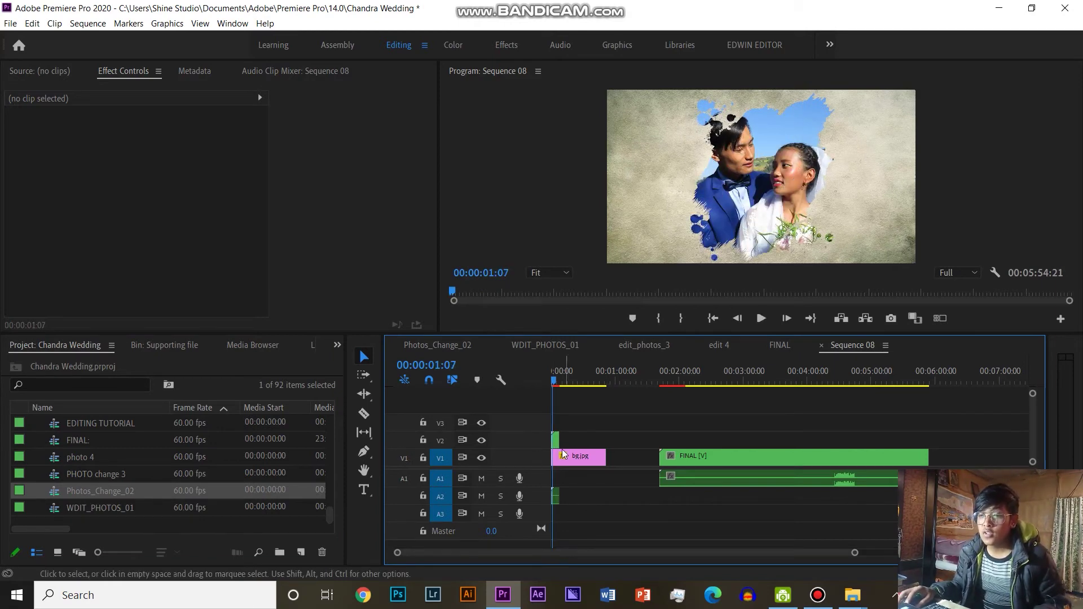
Trim bg.jpg to about 8 seconds, zoom the timeline in, and return to the start.
drag(606, 457, 568, 455)
key(equal)
key(equal)
key(equal)
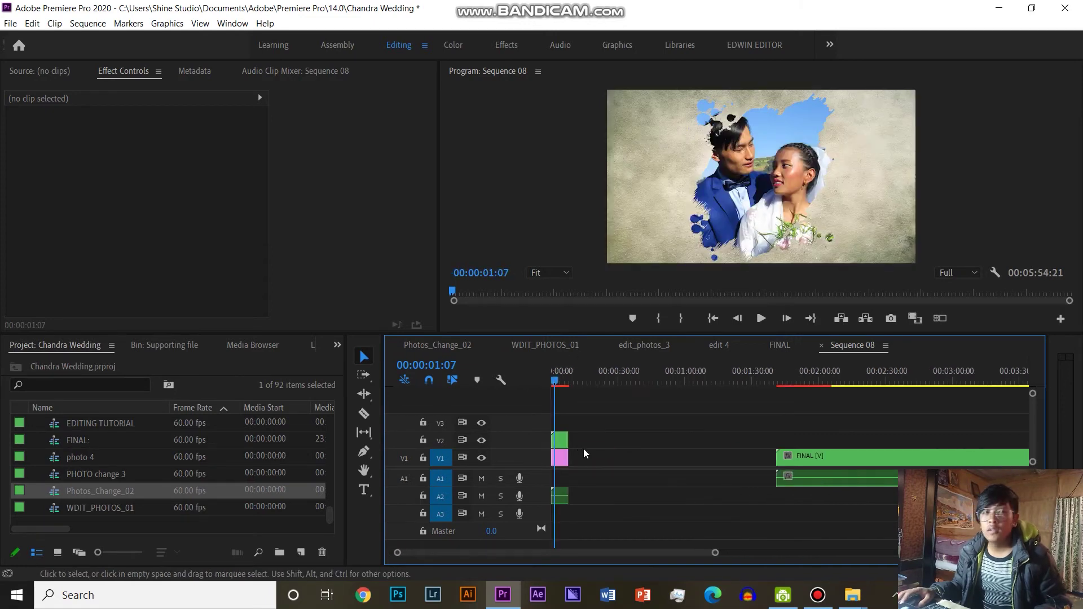
key(equal)
key(equal)
key(equal)
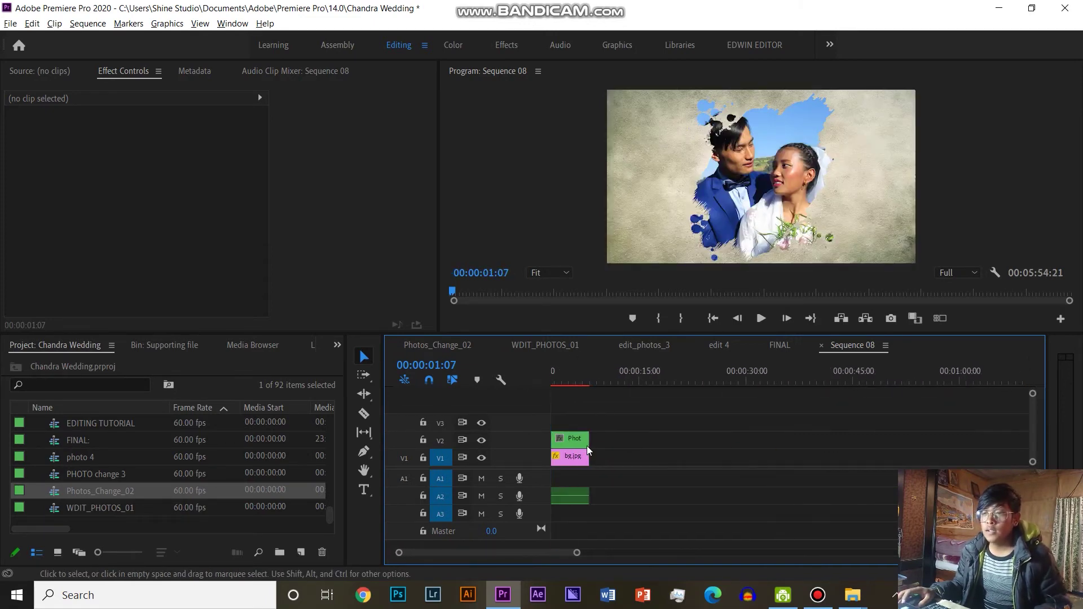
key(equal)
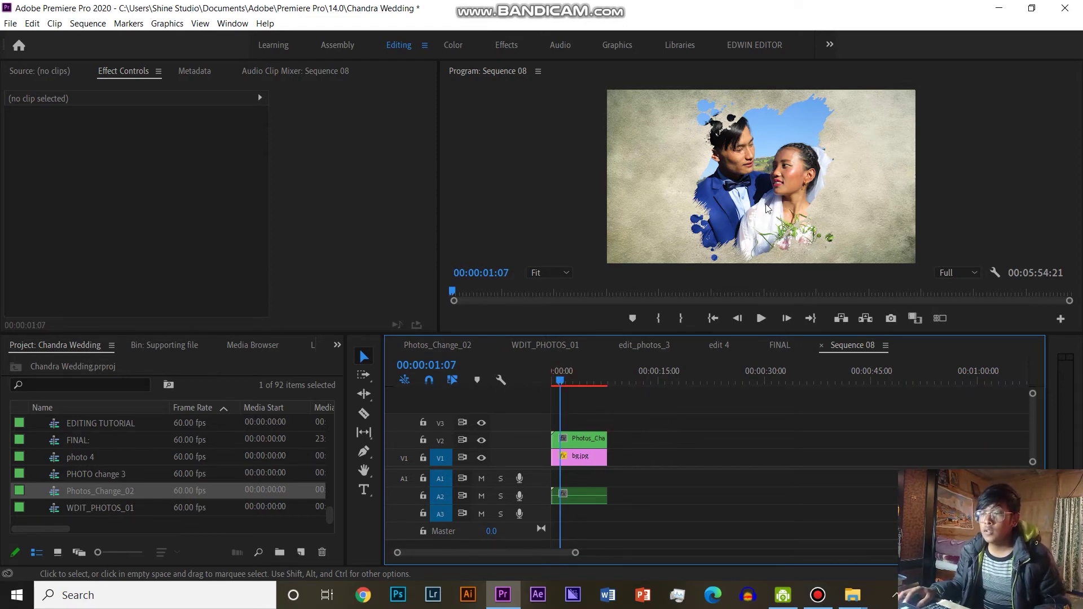
drag(562, 383, 531, 380)
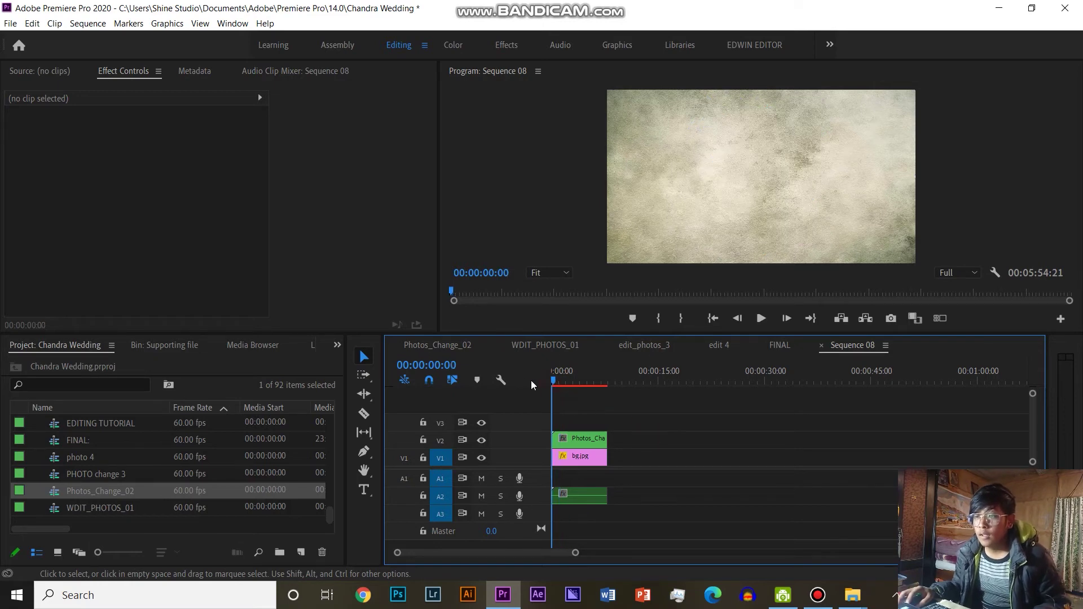
click(714, 485)
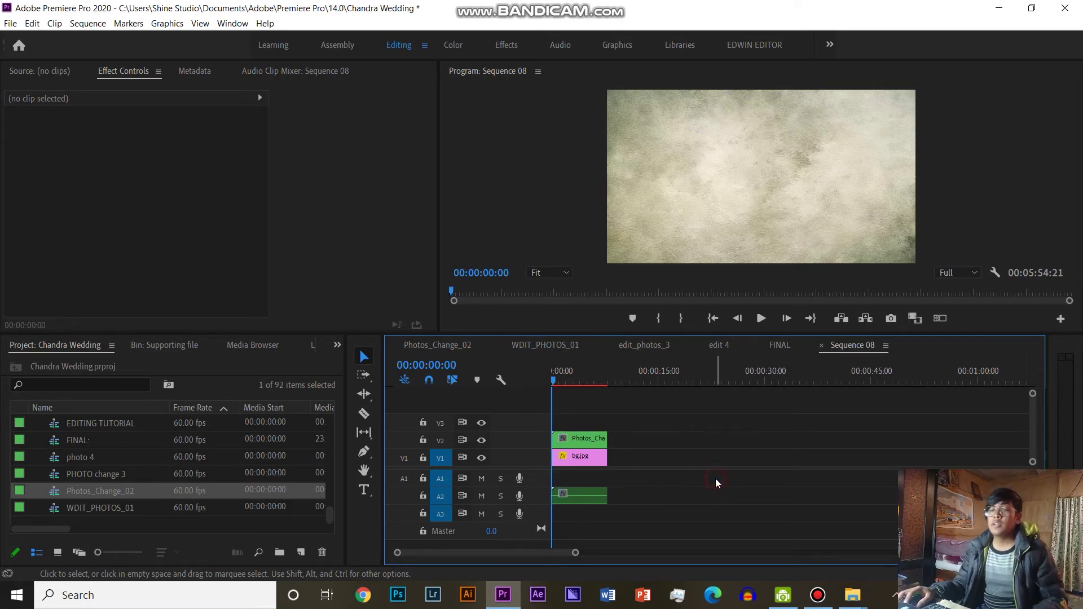